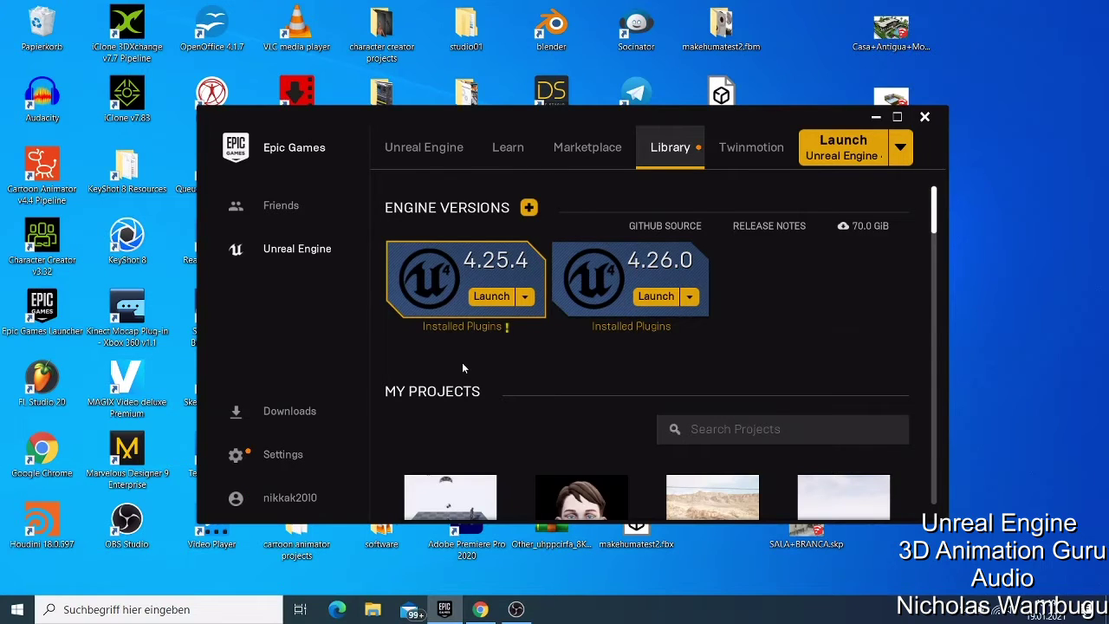
Look through the Edited Video folder on the desktop, and minimise the folder and Epic Games launcher windows.
left_click(374, 610)
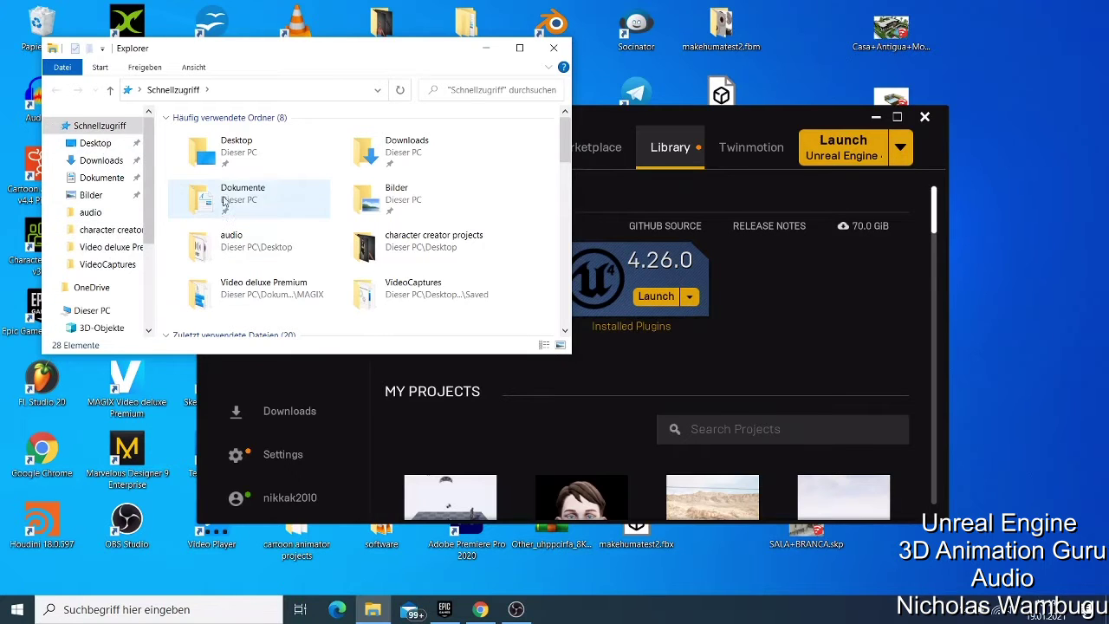
double_click(227, 147)
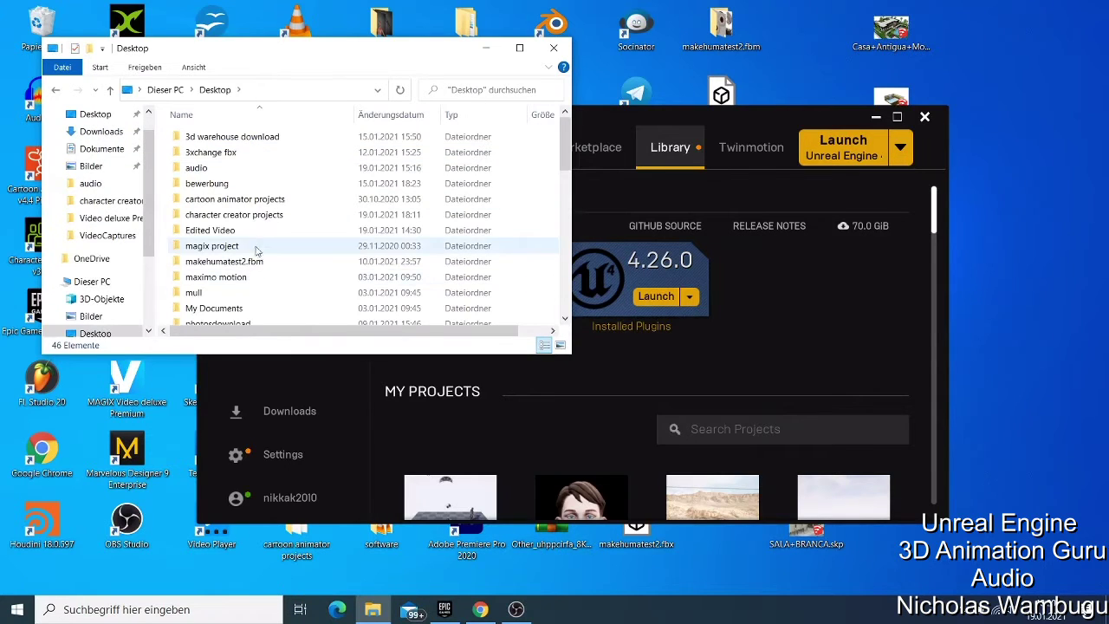
double_click(255, 233)
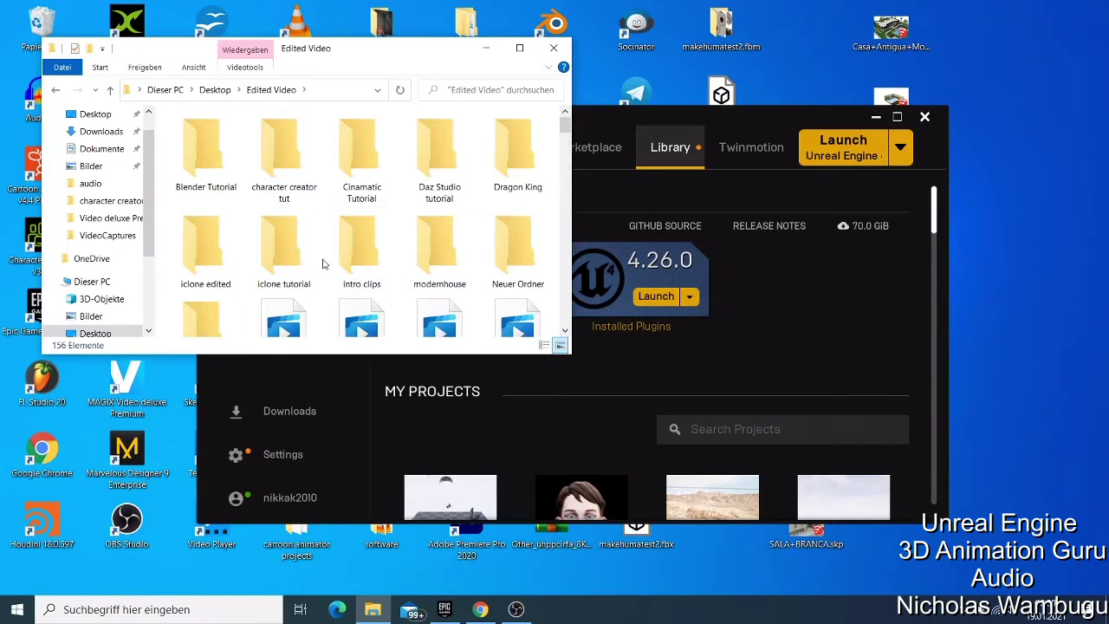
scroll(312, 260, "down", 1)
scroll(295, 258, "up", 1)
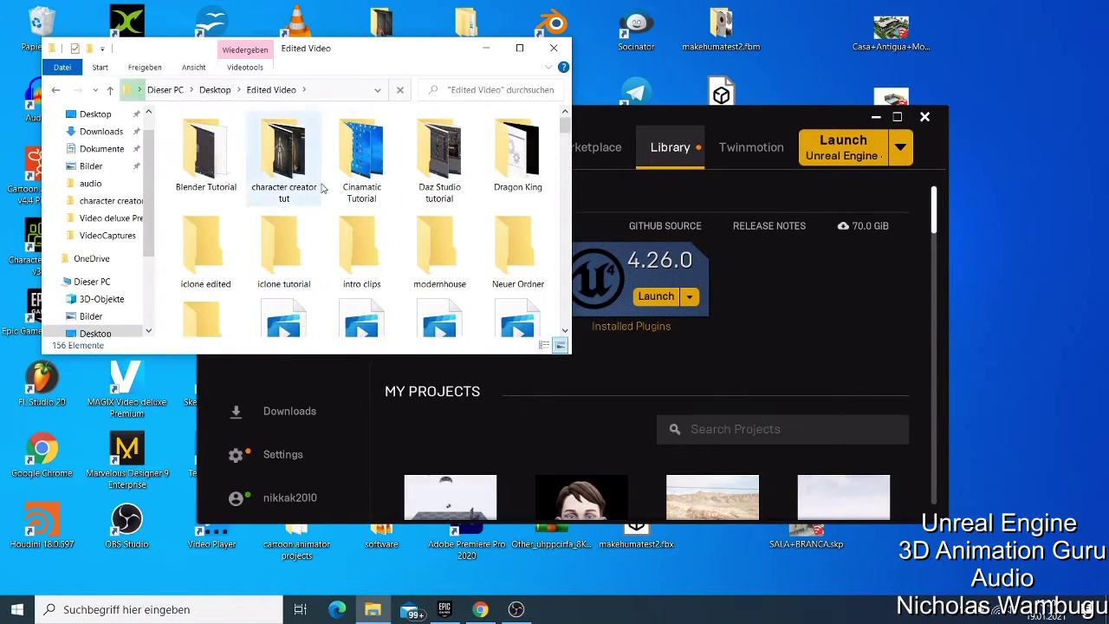
scroll(482, 253, "down", 1)
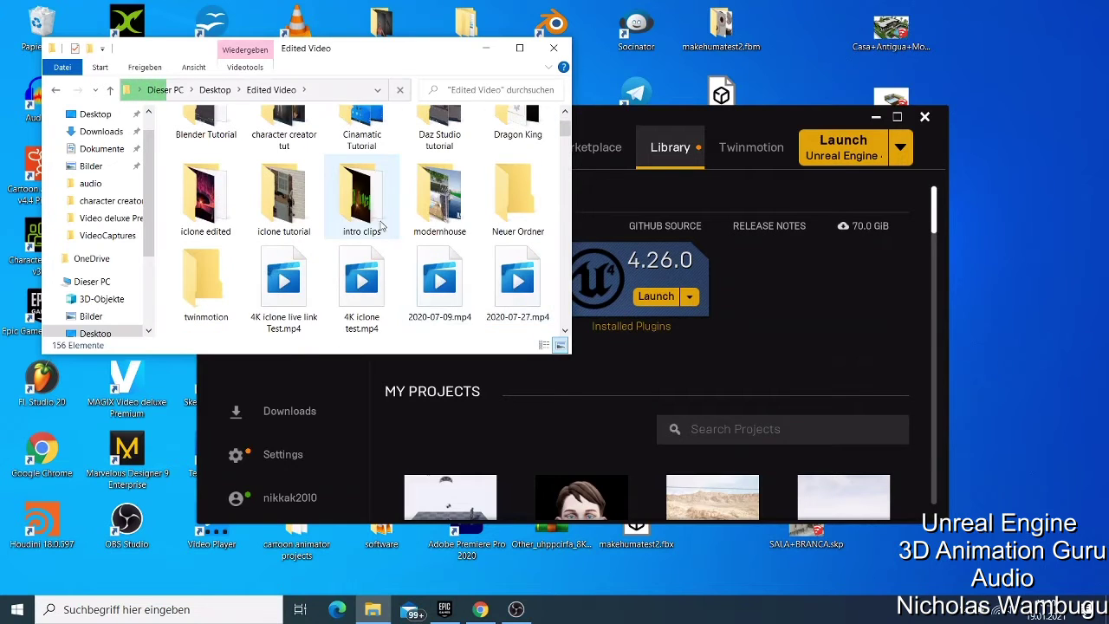
scroll(394, 186, "up", 1)
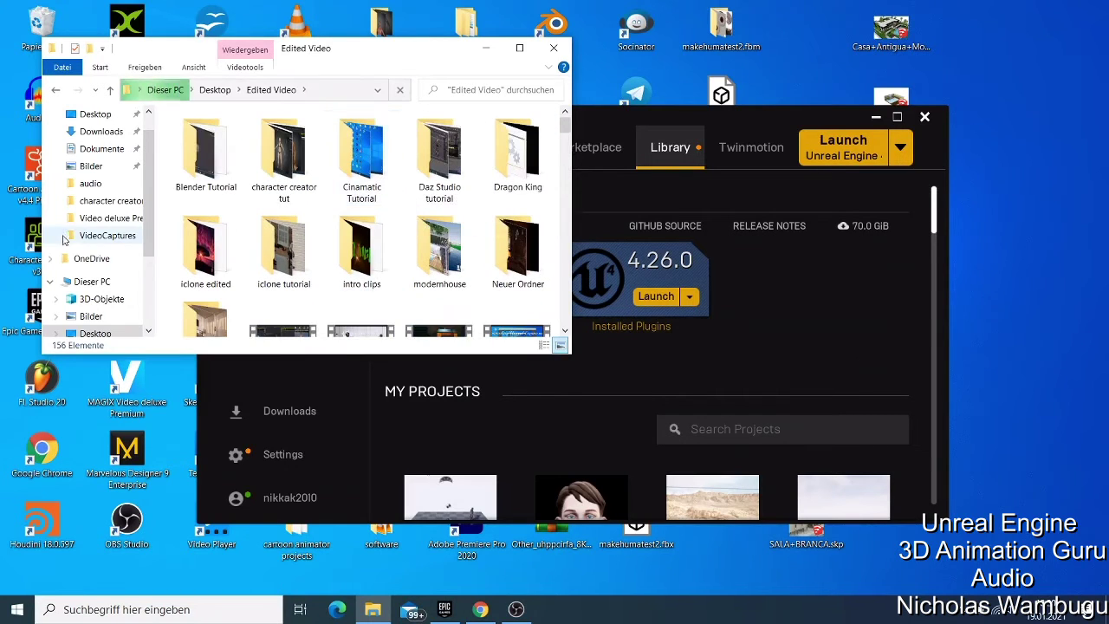
left_click(487, 50)
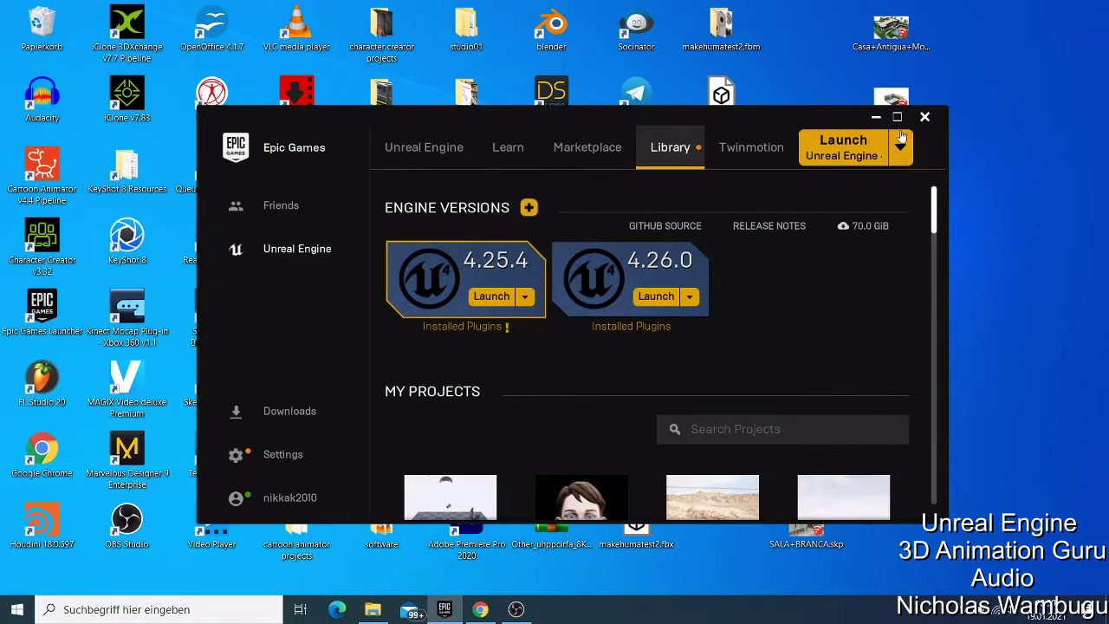
left_click(875, 117)
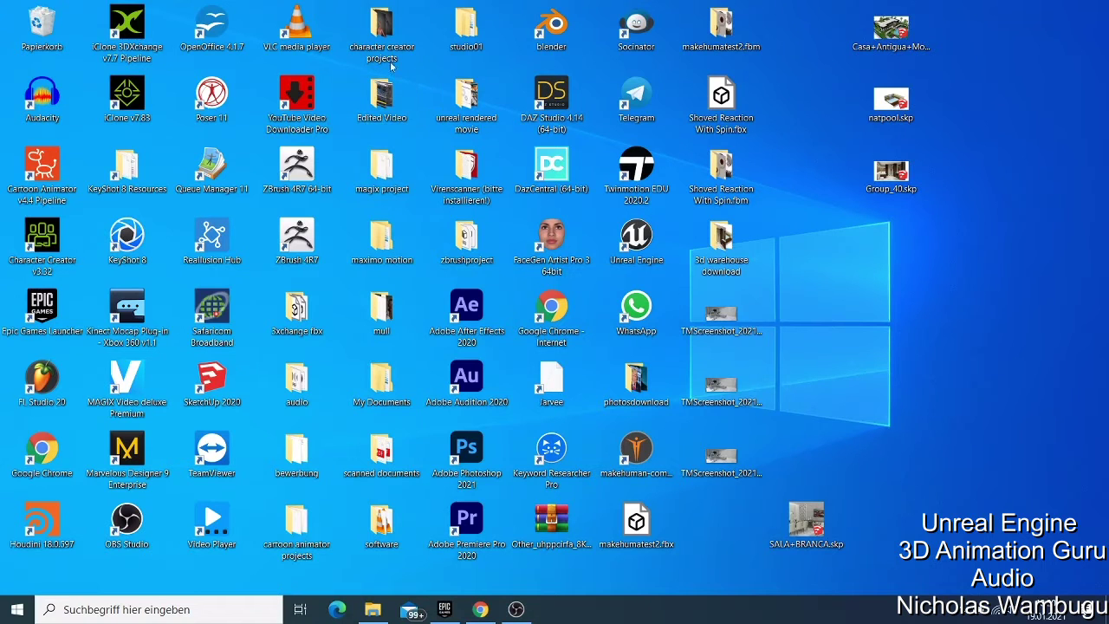
Open the unreal rendered movie folder on the desktop and look through its rendered clips.
double_click(469, 26)
left_click(572, 67)
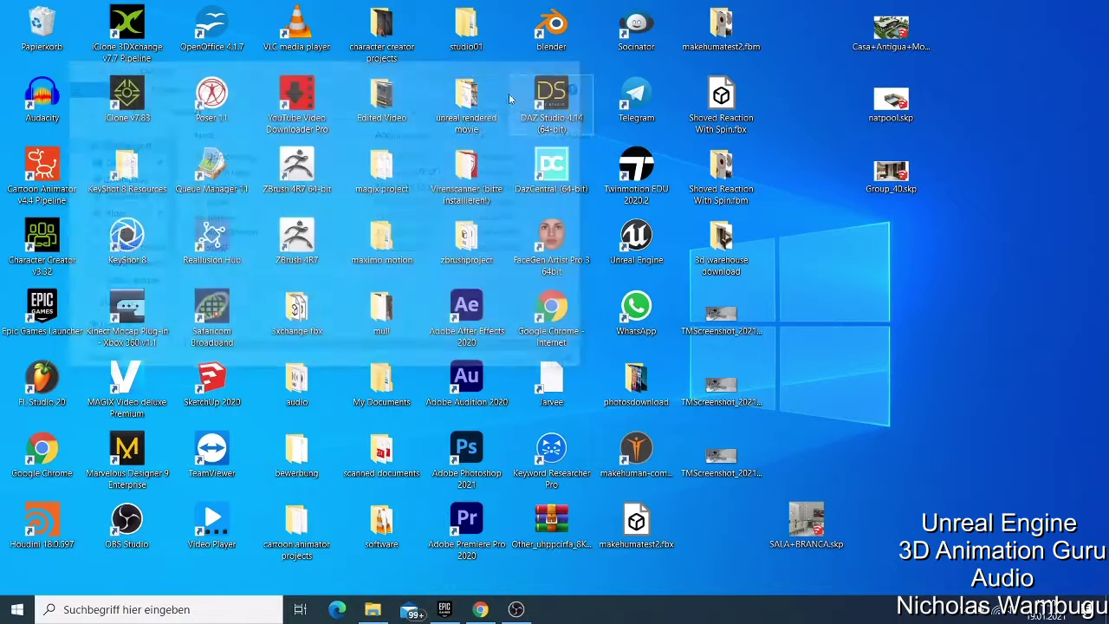
double_click(474, 119)
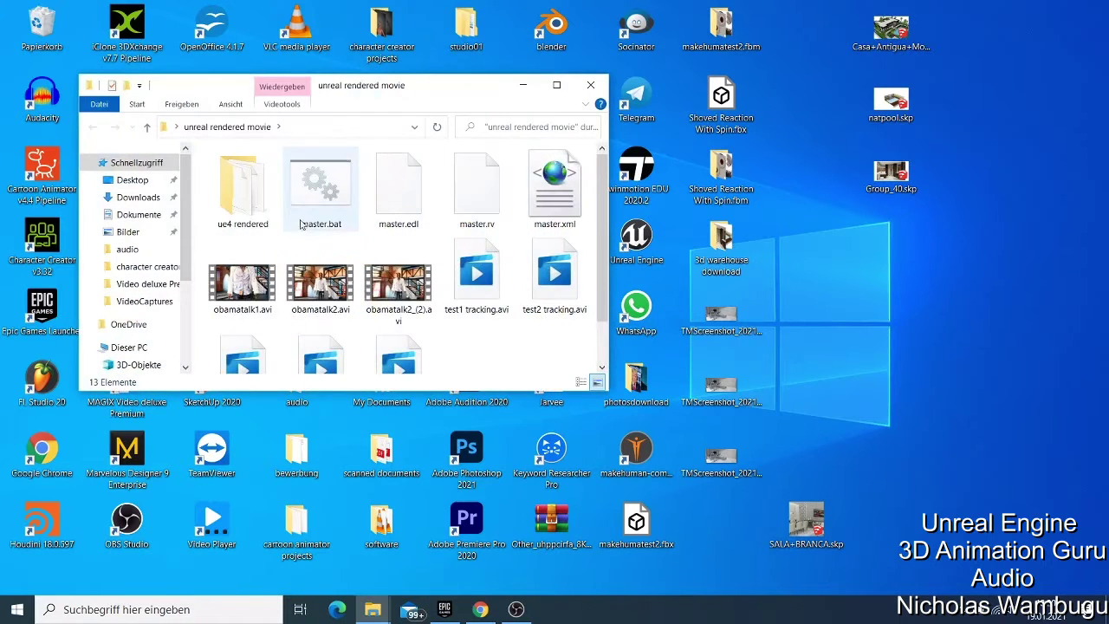
scroll(362, 322, "down", 1)
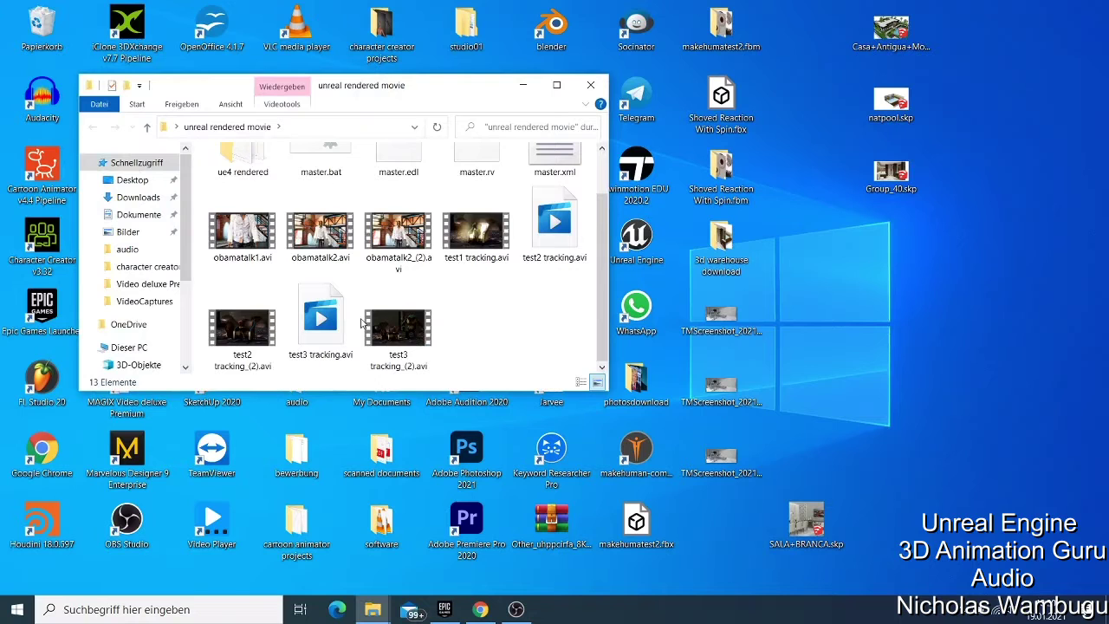
scroll(364, 324, "up", 1)
scroll(377, 334, "down", 1)
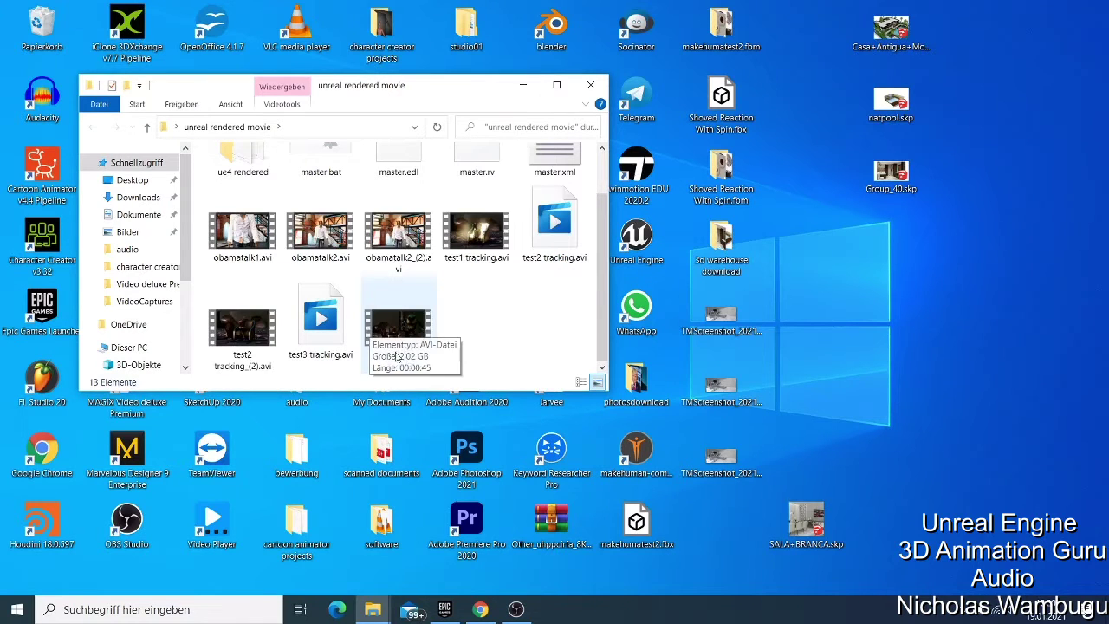
Play the rendered clip test3 tracking_(2).avi and close the video player.
double_click(404, 332)
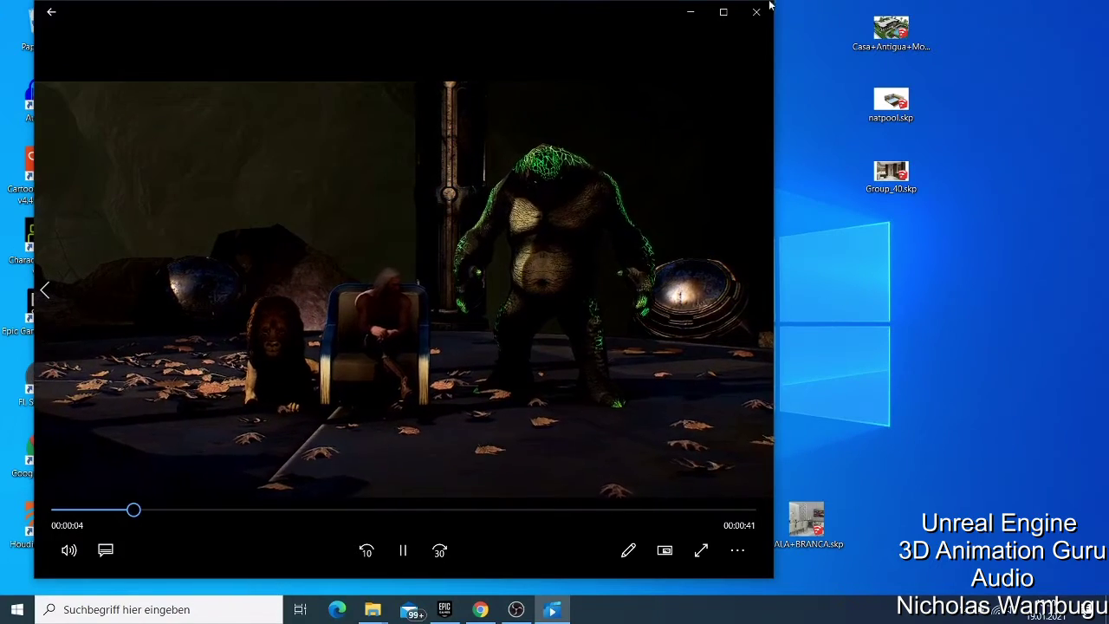
left_click(690, 23)
double_click(390, 239)
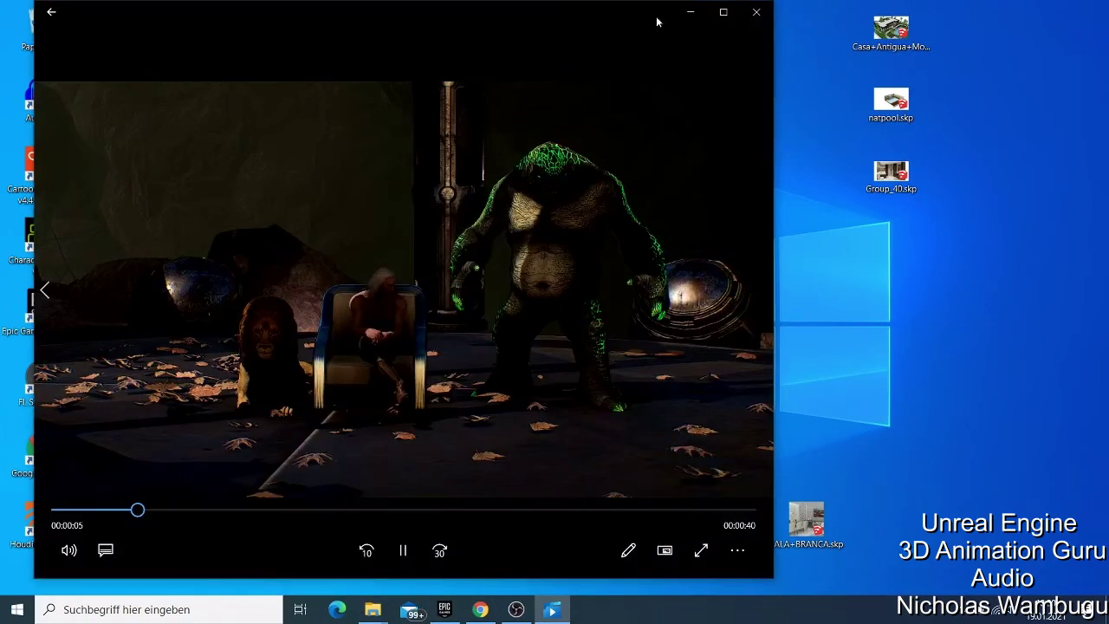
left_click(755, 12)
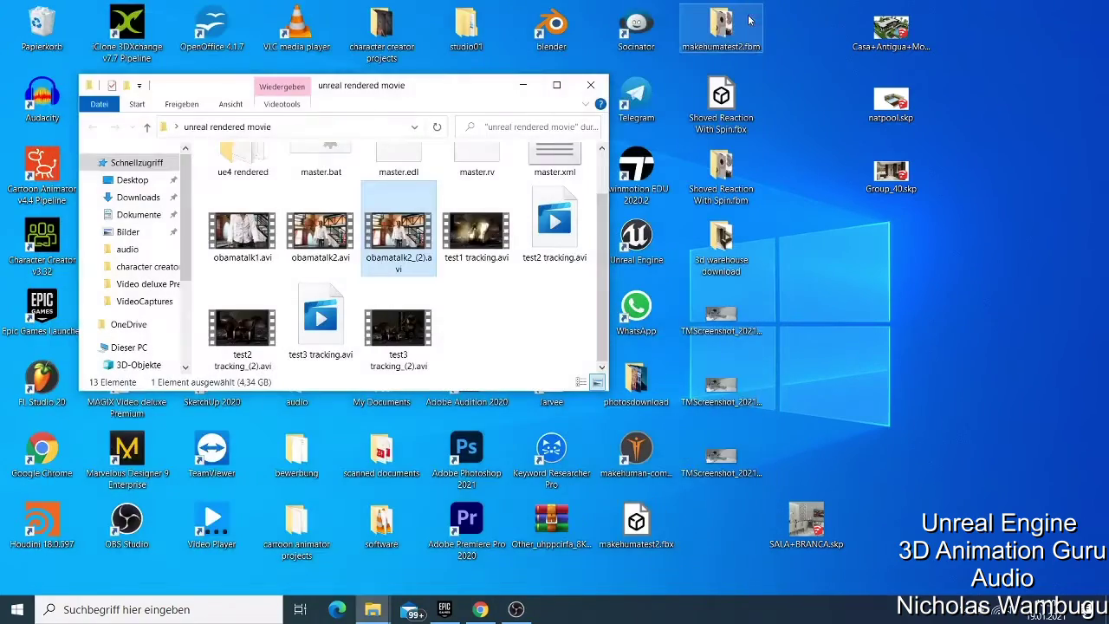
Play obamatalk2_(2).avi, skip ahead in the clip, and close the player and the folder window.
double_click(403, 249)
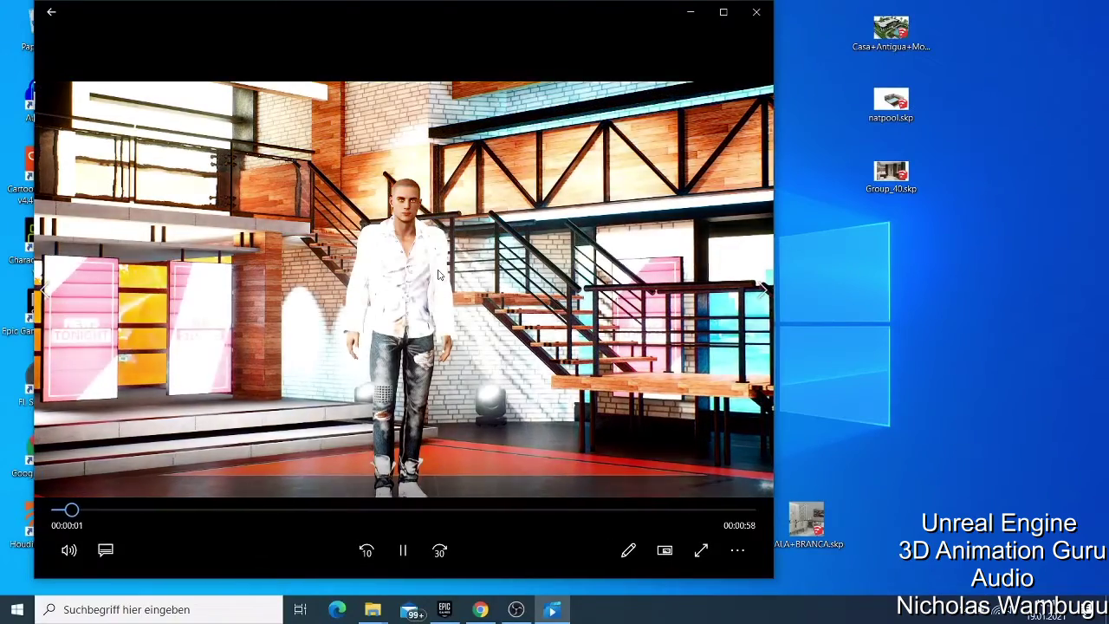
left_click_drag(78, 511, 178, 512)
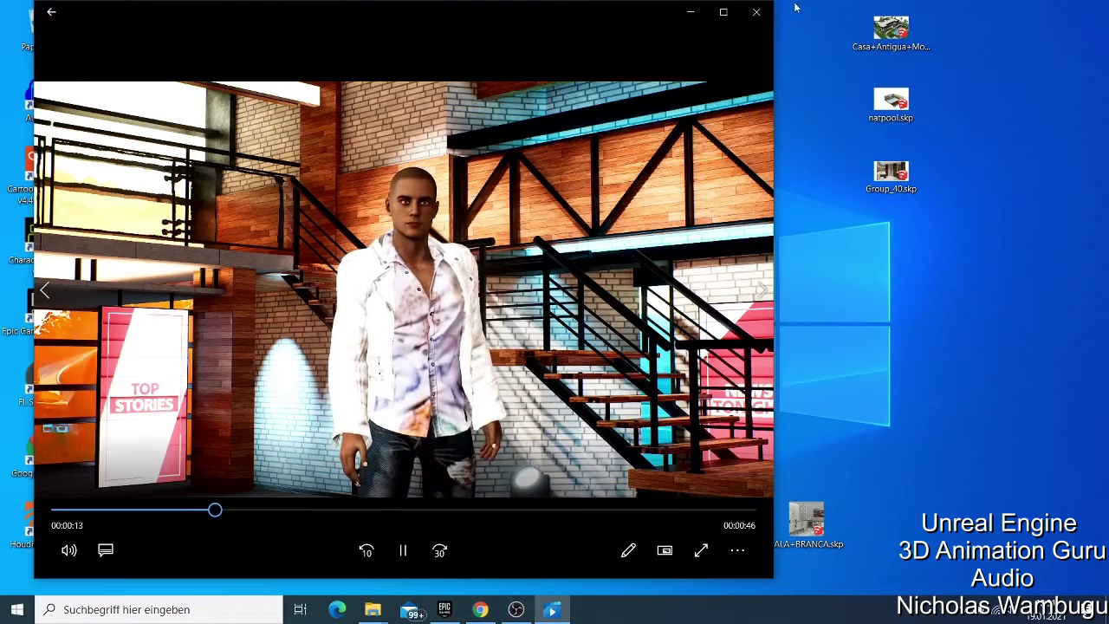
left_click(754, 12)
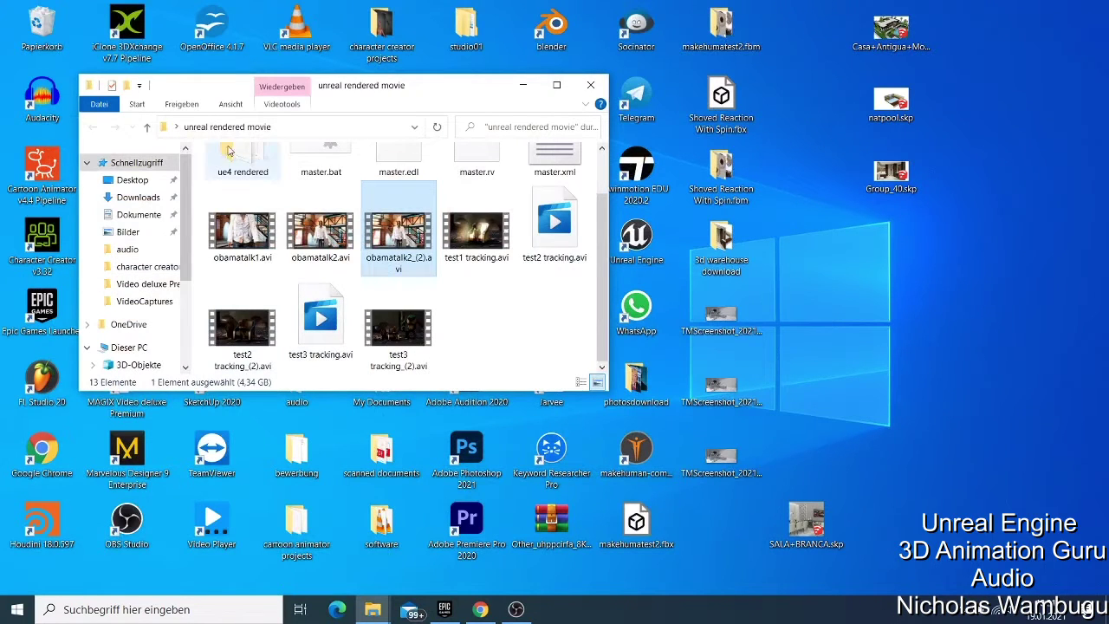
left_click(590, 82)
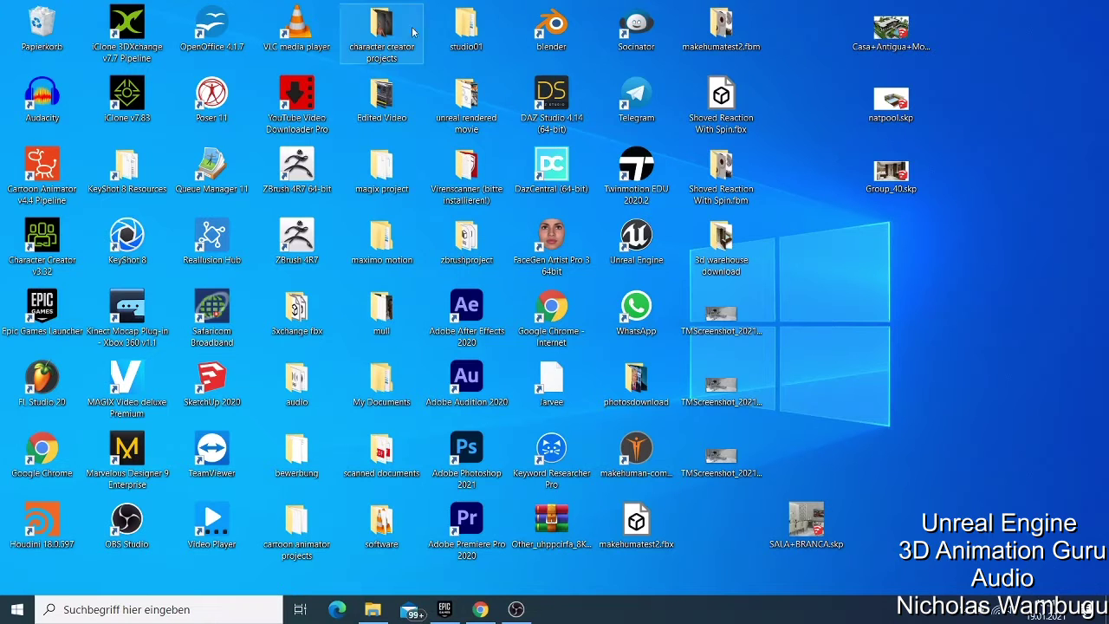
Play intro1_(2).avi from the Robo Mission folder inside unreal rendered movie's ue4 rendered folder, and close the player.
double_click(467, 99)
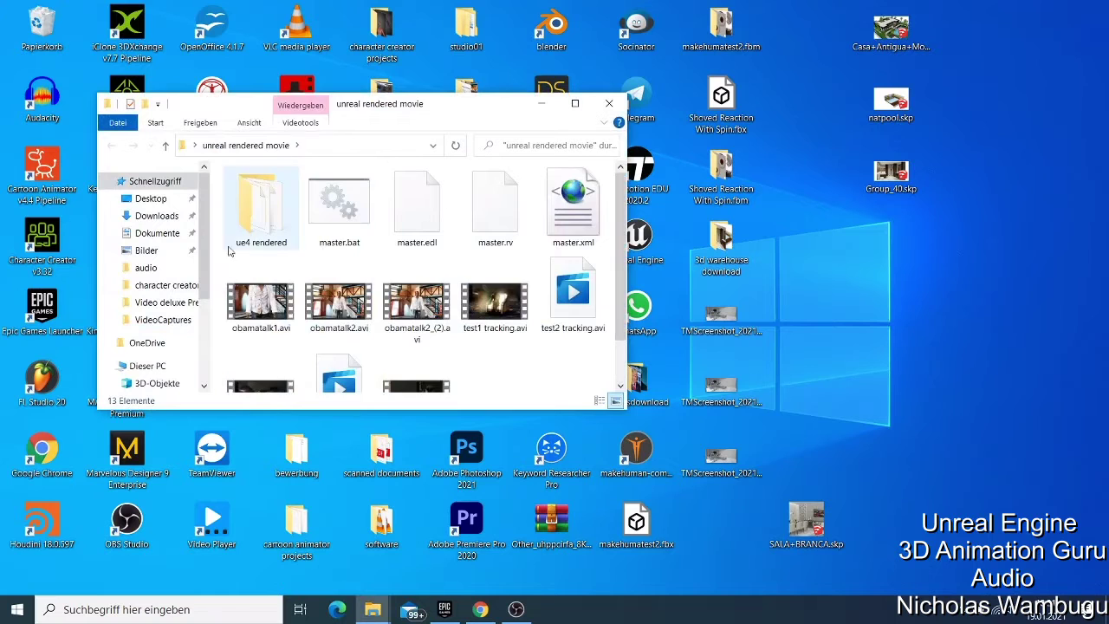
double_click(264, 243)
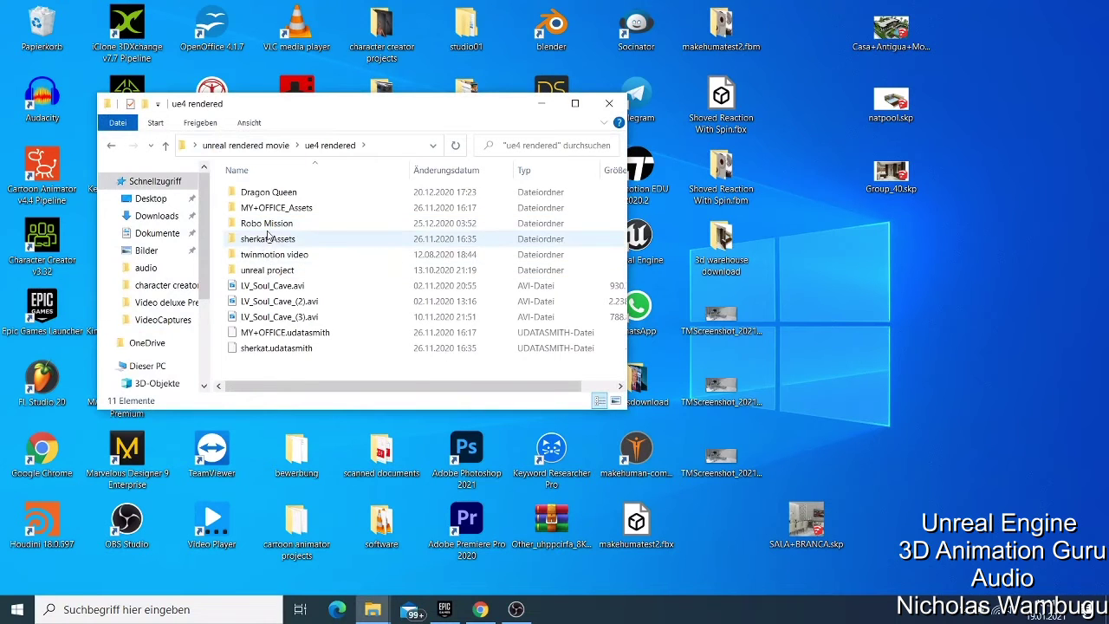
double_click(266, 223)
double_click(271, 230)
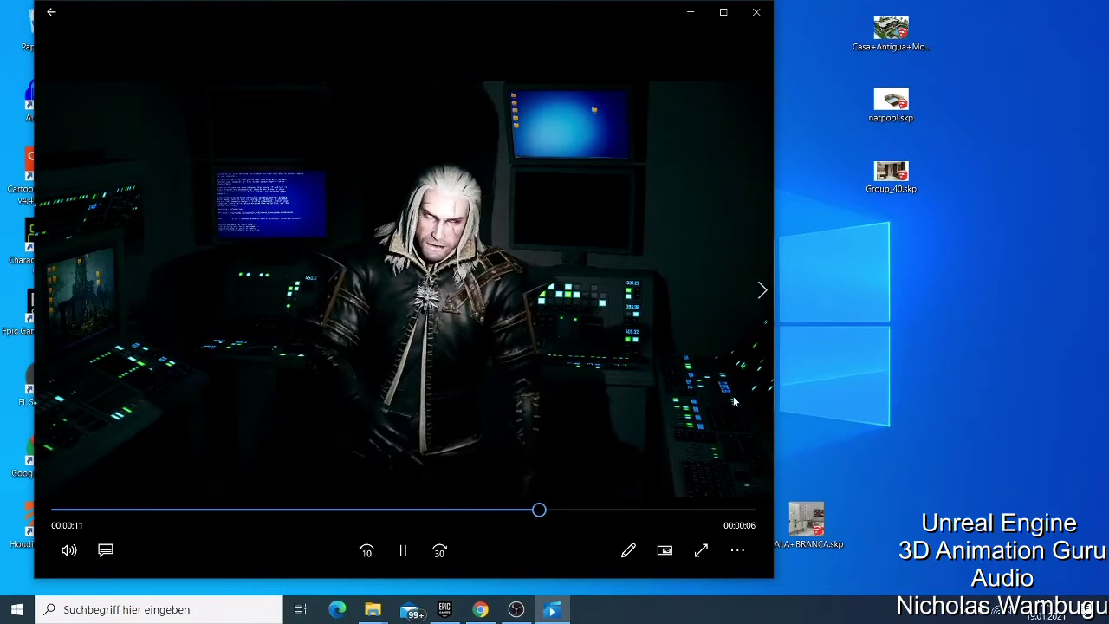
left_click(757, 19)
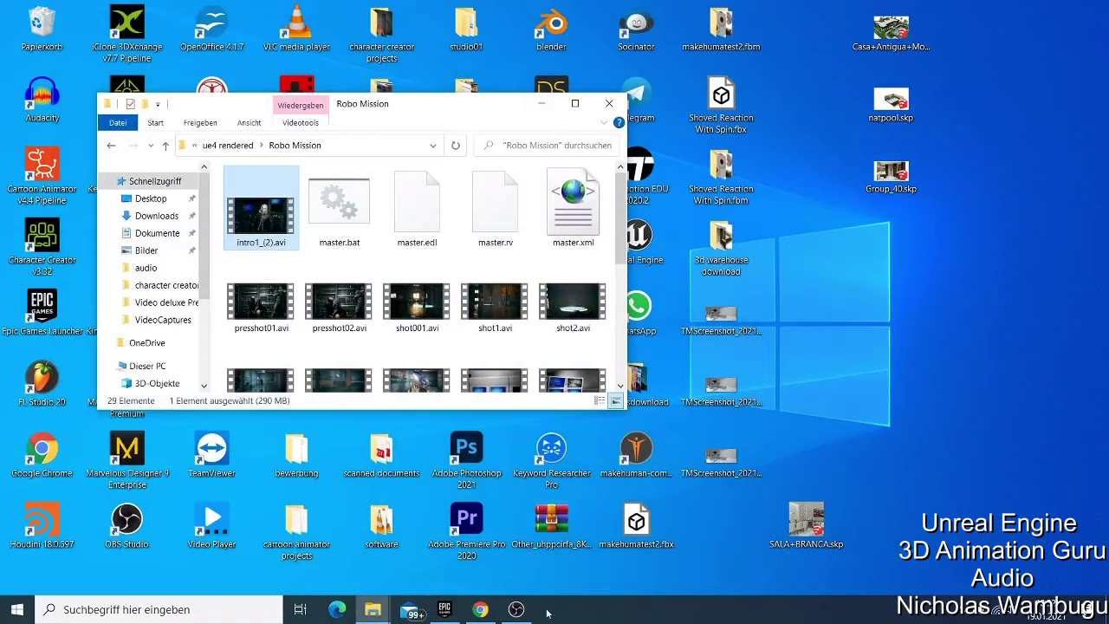
Switch to Chrome and compare the Publishing and Creators licences on the Unreal Engine download page.
left_click(486, 613)
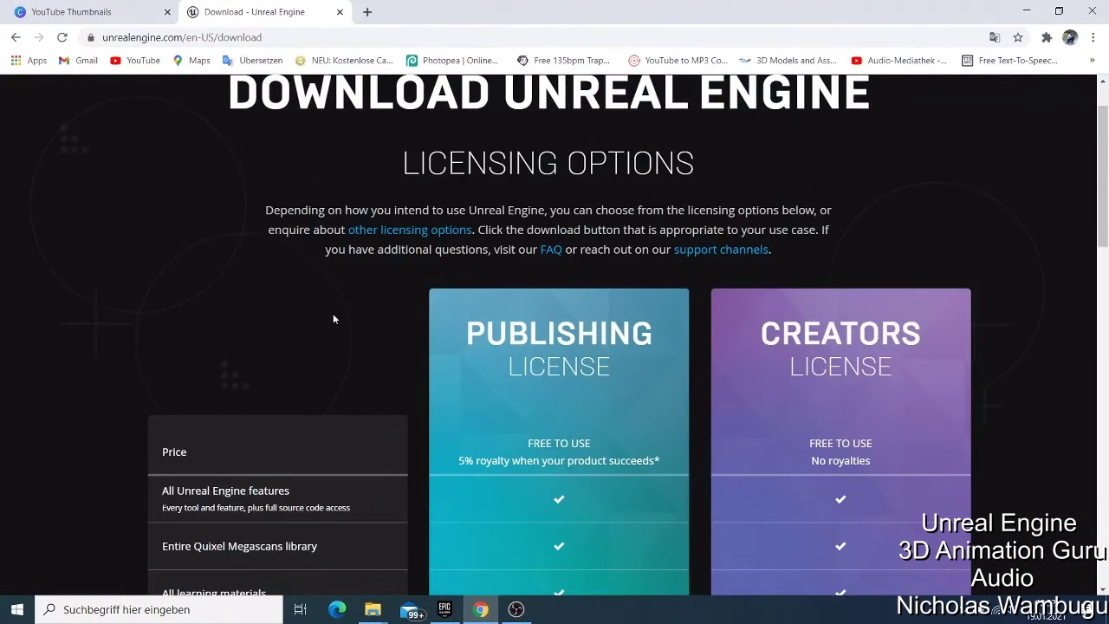
scroll(283, 143, "up", 1)
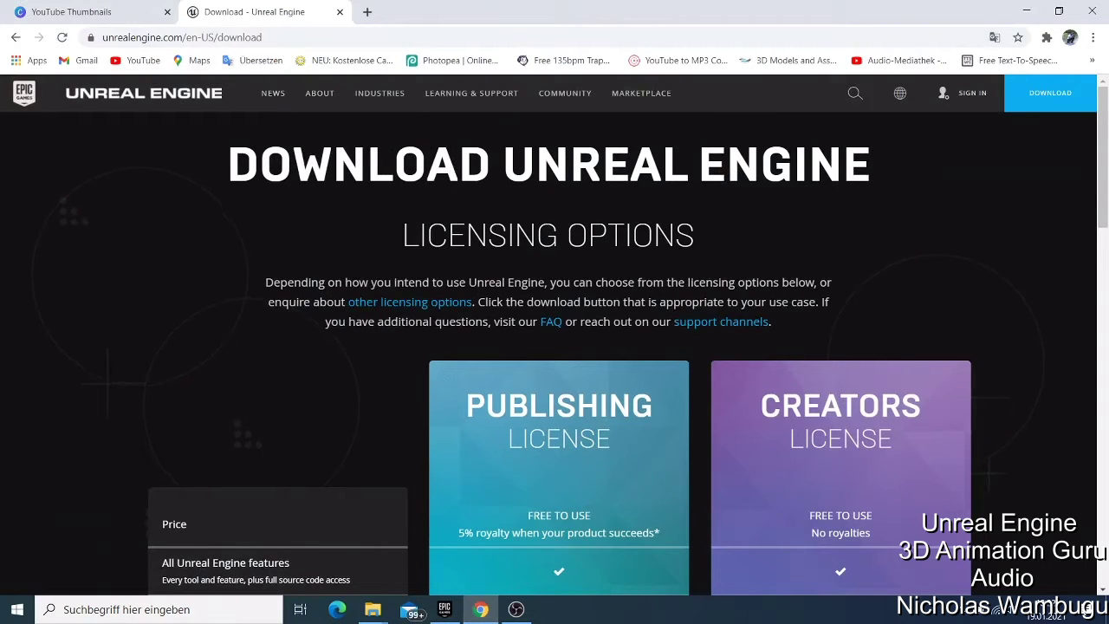
scroll(555, 209, "down", 2)
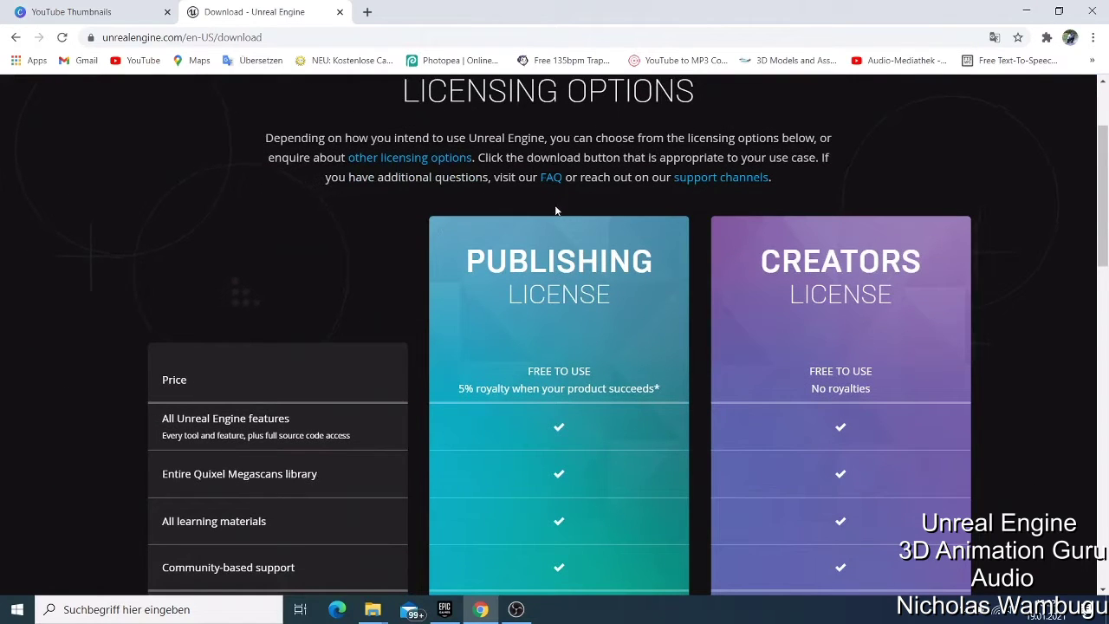
mouse_move(559, 217)
scroll(559, 217, "down", 1)
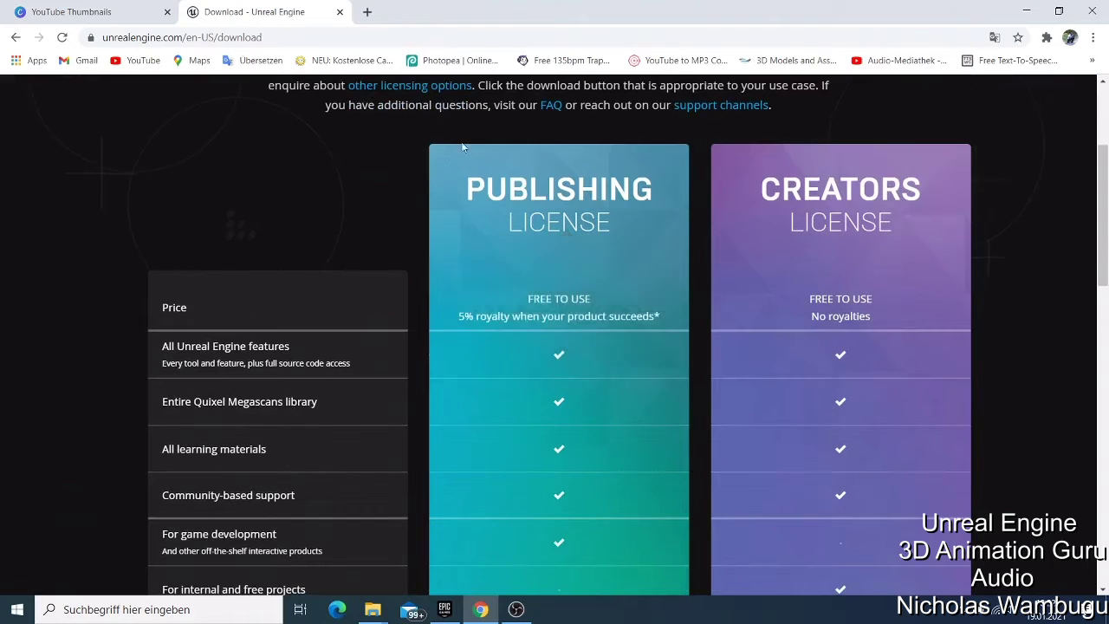
mouse_move(738, 242)
mouse_move(470, 329)
scroll(813, 329, "down", 3)
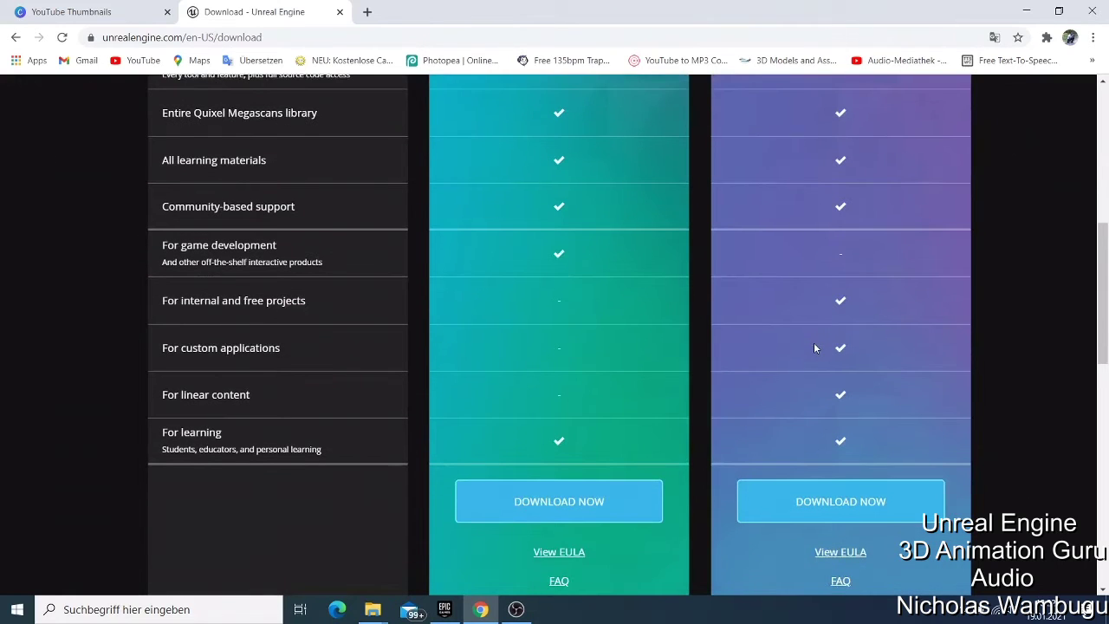
mouse_move(136, 314)
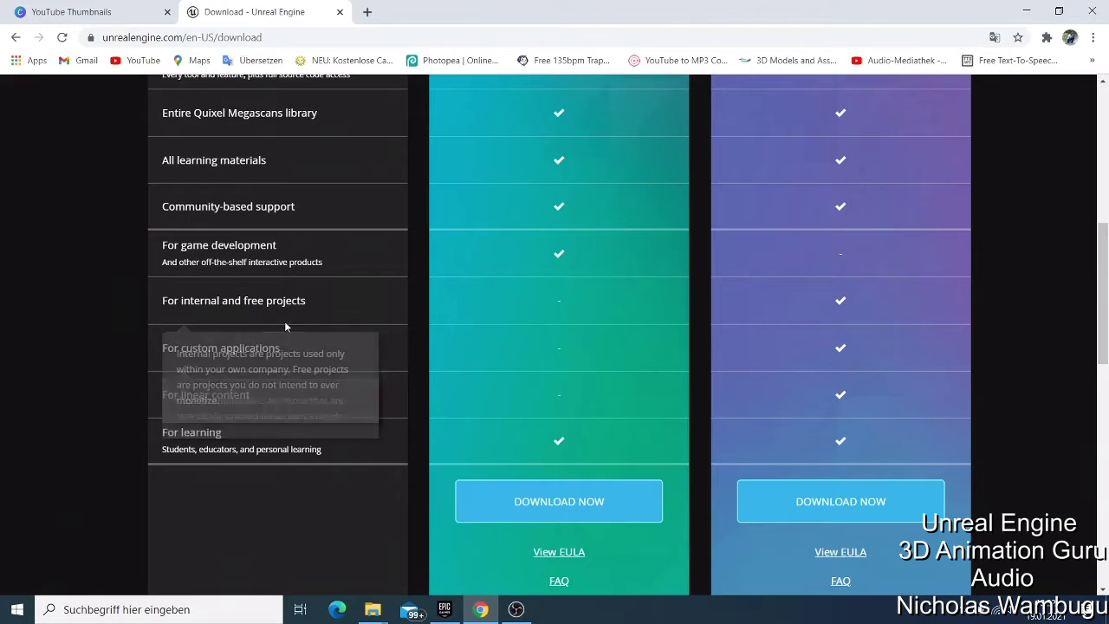
mouse_move(191, 376)
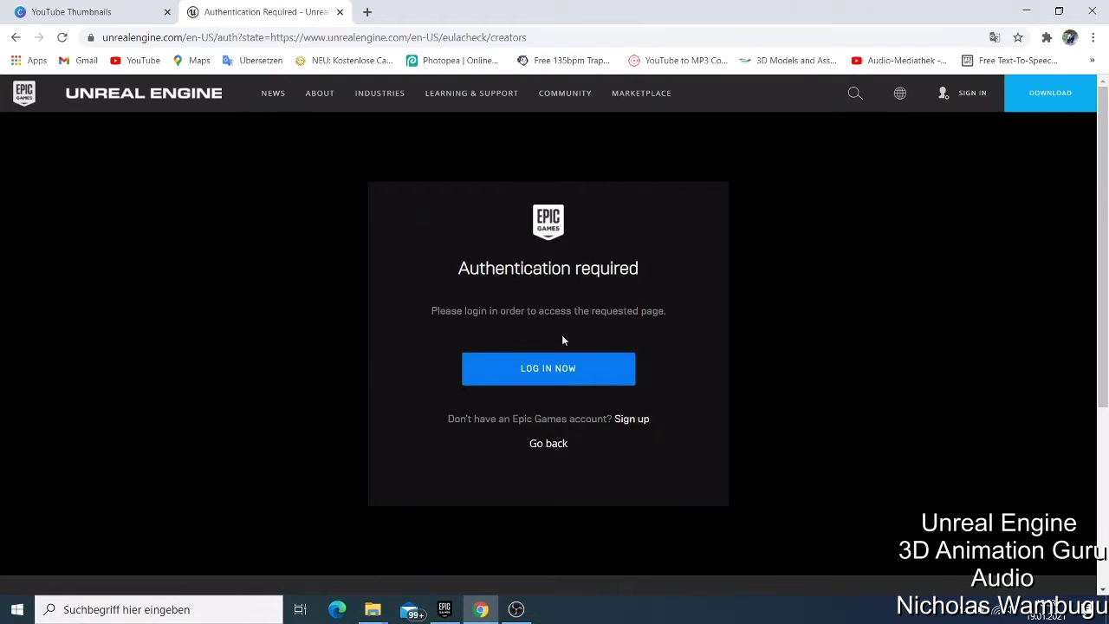
Log in to the Epic Games account with Google to start the Creators licence launcher download.
left_click(563, 376)
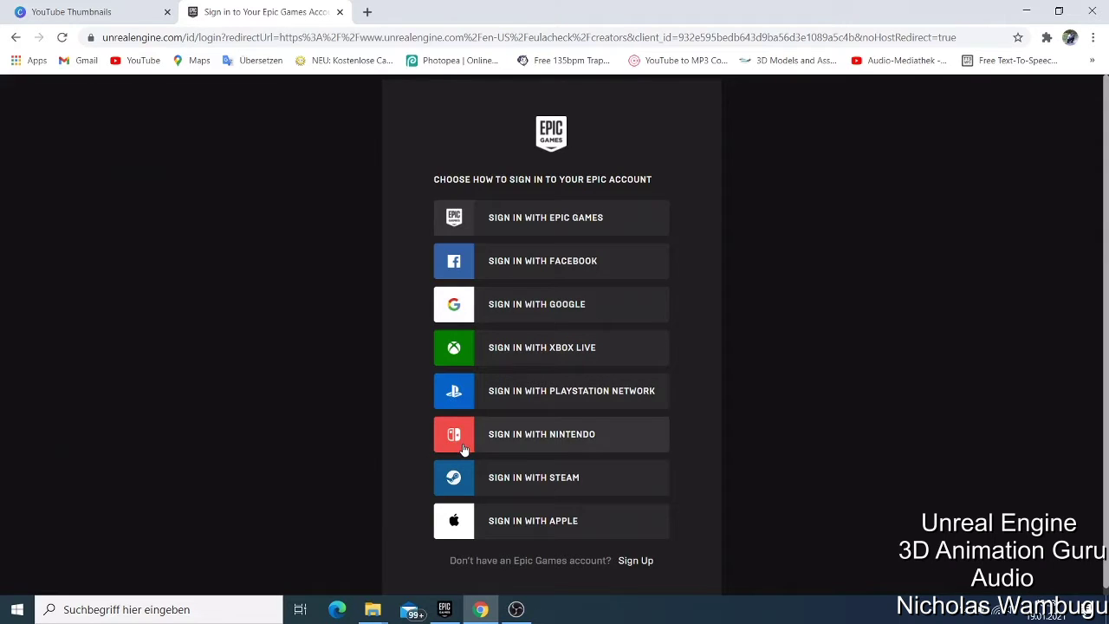
left_click(511, 308)
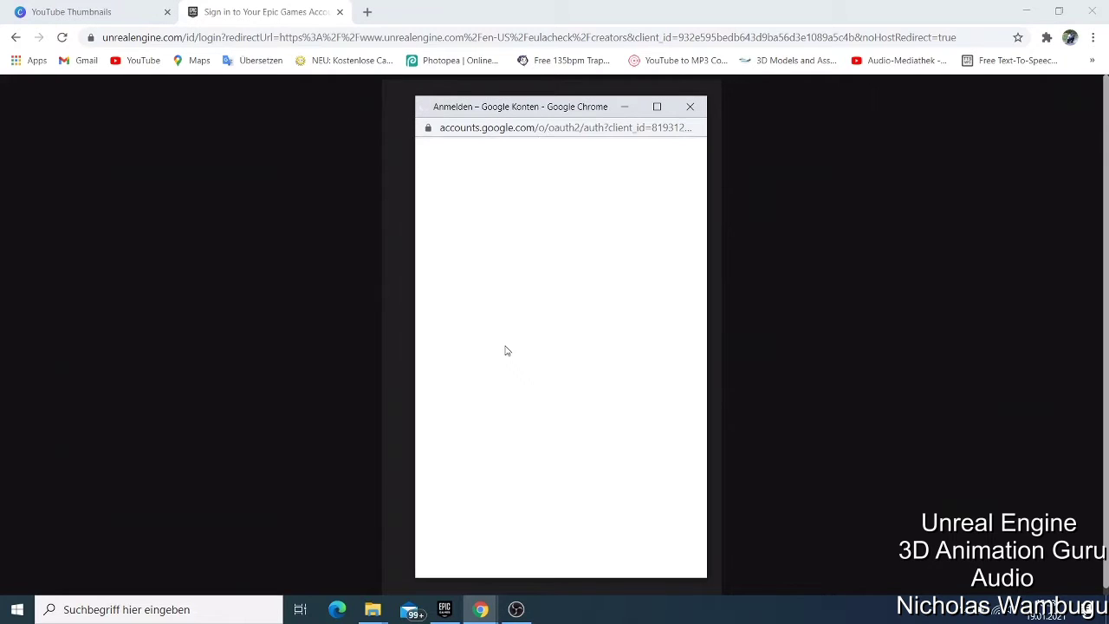
left_click(488, 317)
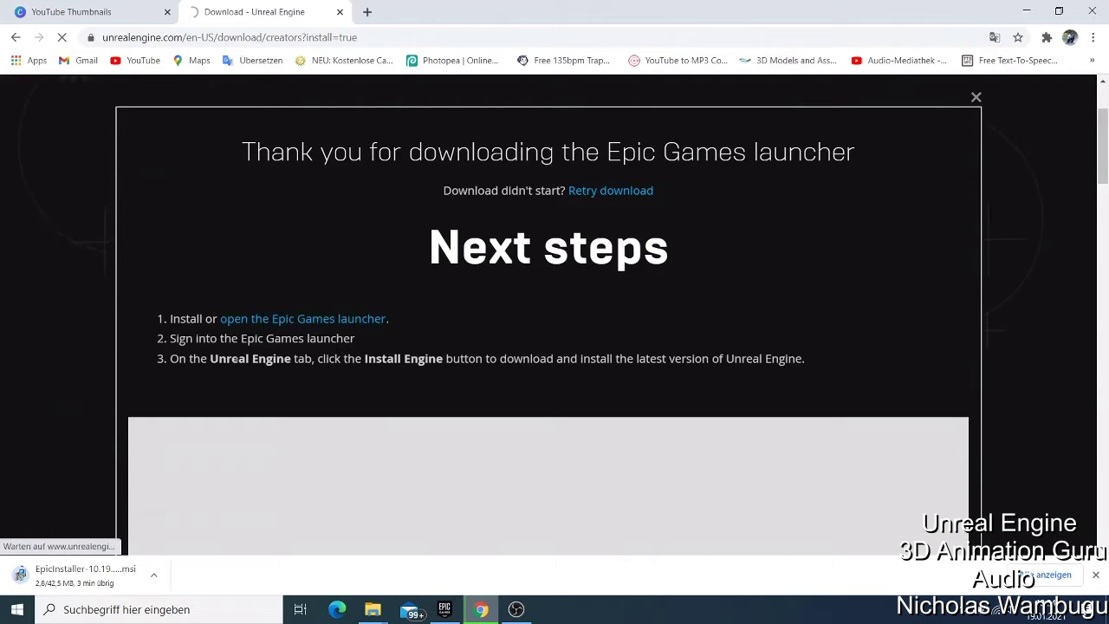
Look through the launcher download page, including its installation steps and learning resources.
scroll(322, 351, "down", 8)
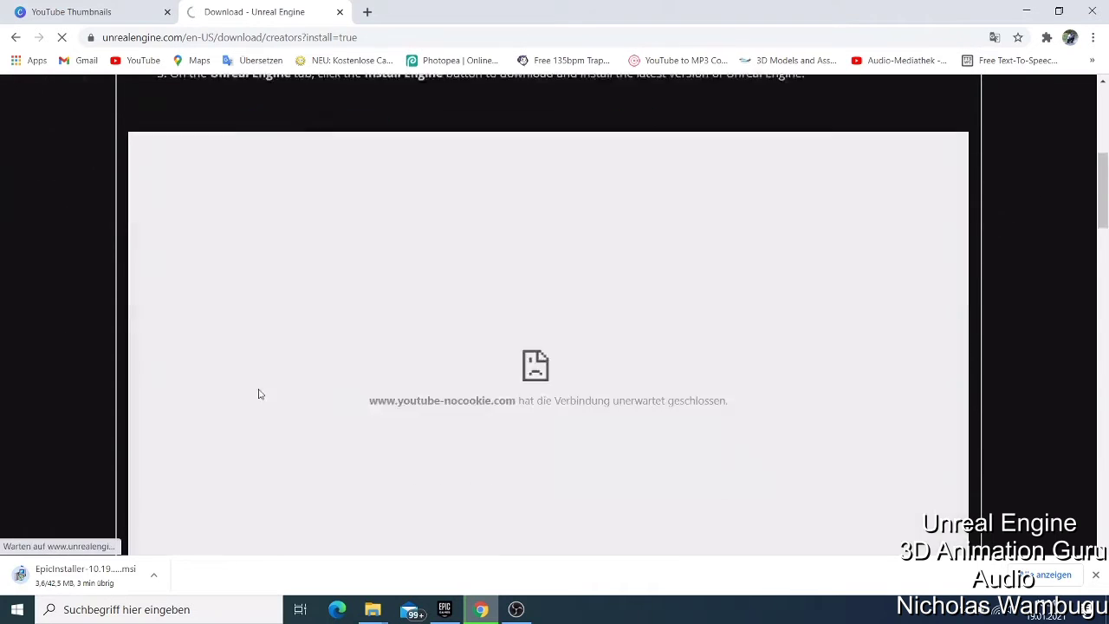
scroll(267, 391, "down", 3)
scroll(267, 390, "up", 4)
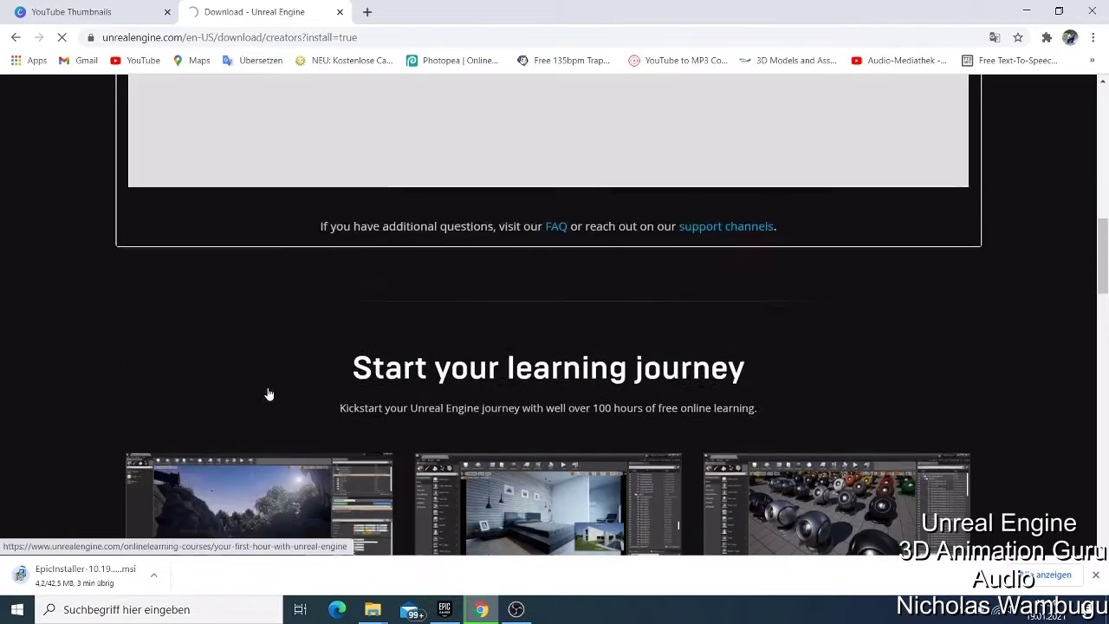
Check the free Unreal Engine online courses offered for getting started on the download page.
scroll(268, 391, "down", 1)
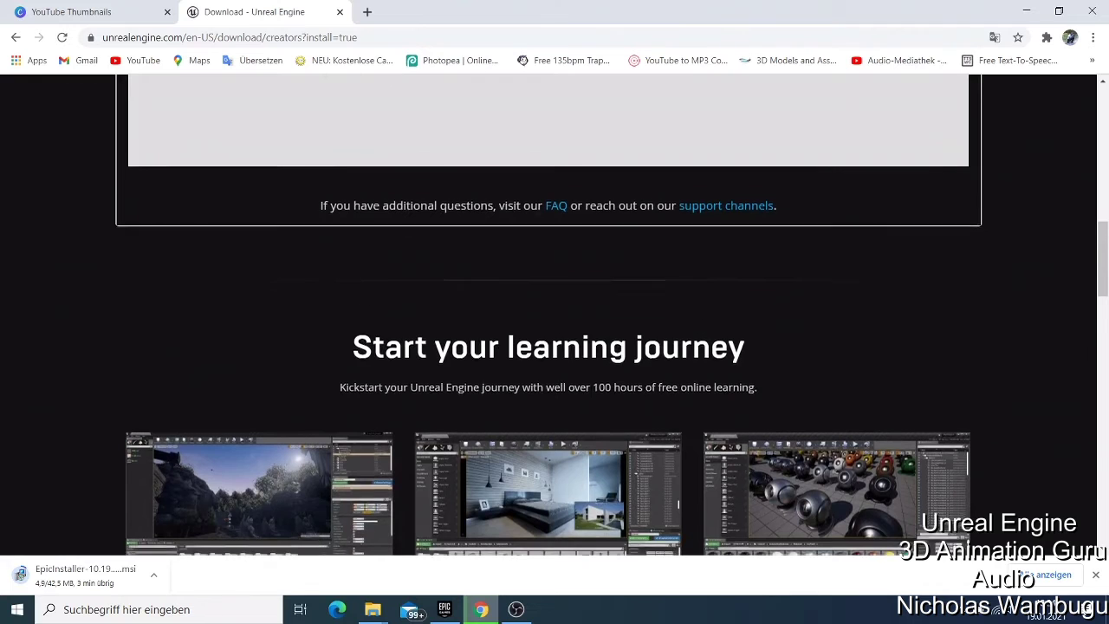
scroll(552, 364, "down", 2)
scroll(553, 364, "down", 2)
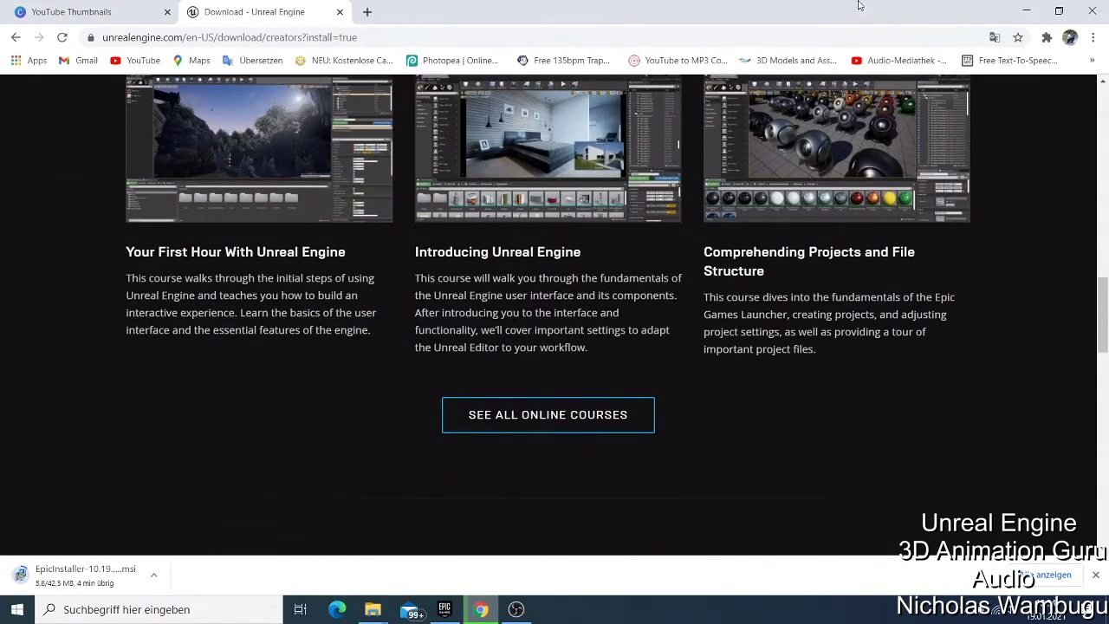
scroll(419, 304, "up", 10)
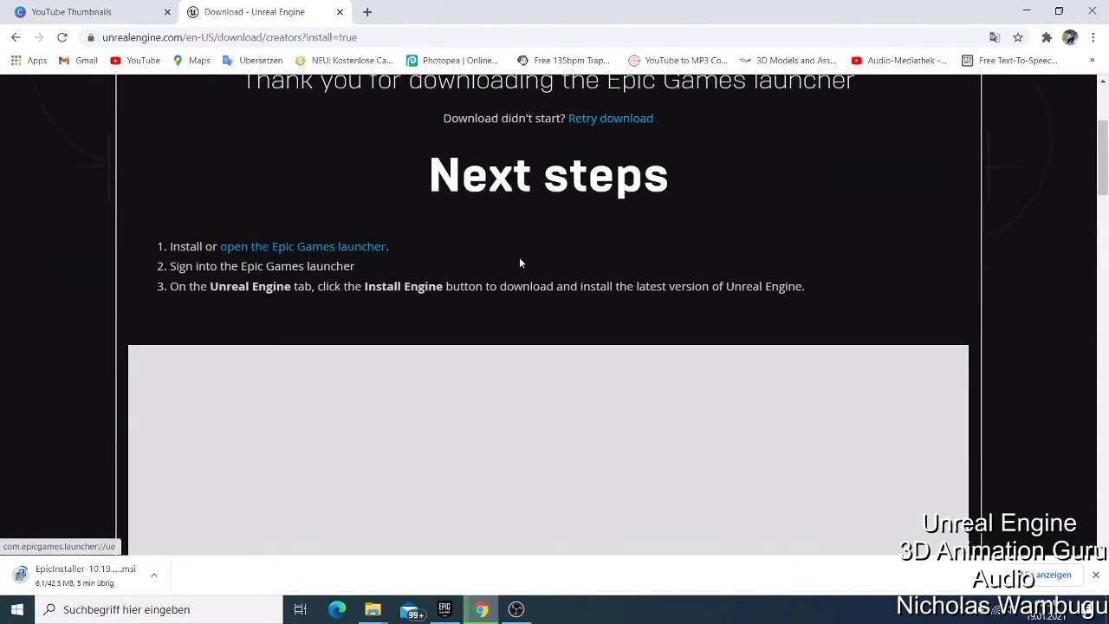
Switch to the Epic Games launcher, maximize it, and look through the featured Unreal Engine news and content.
left_click(1022, 11)
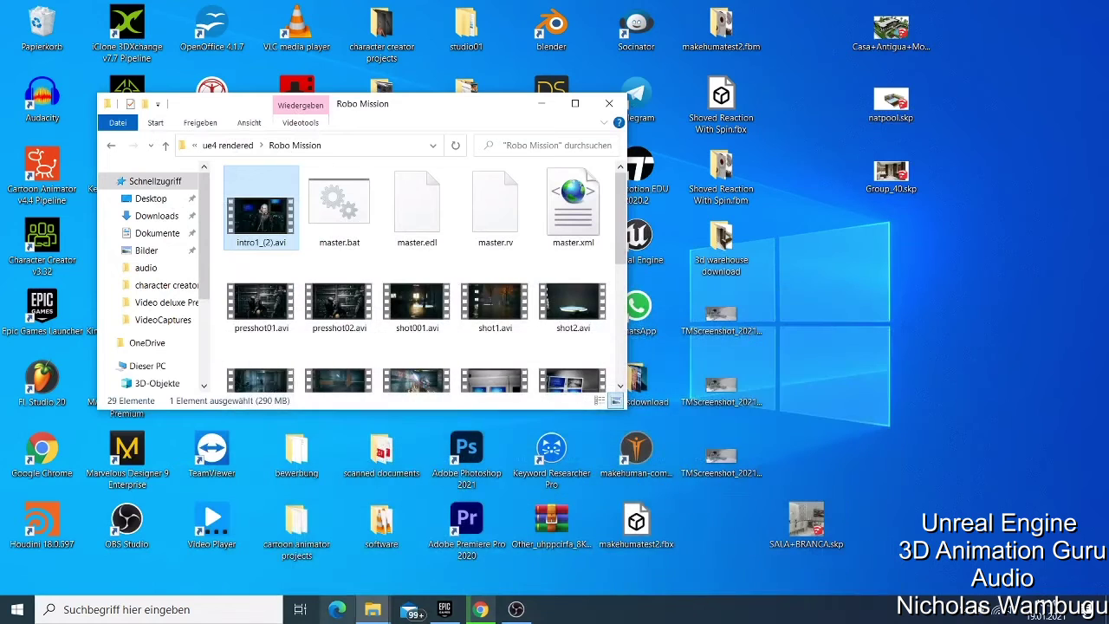
left_click(445, 609)
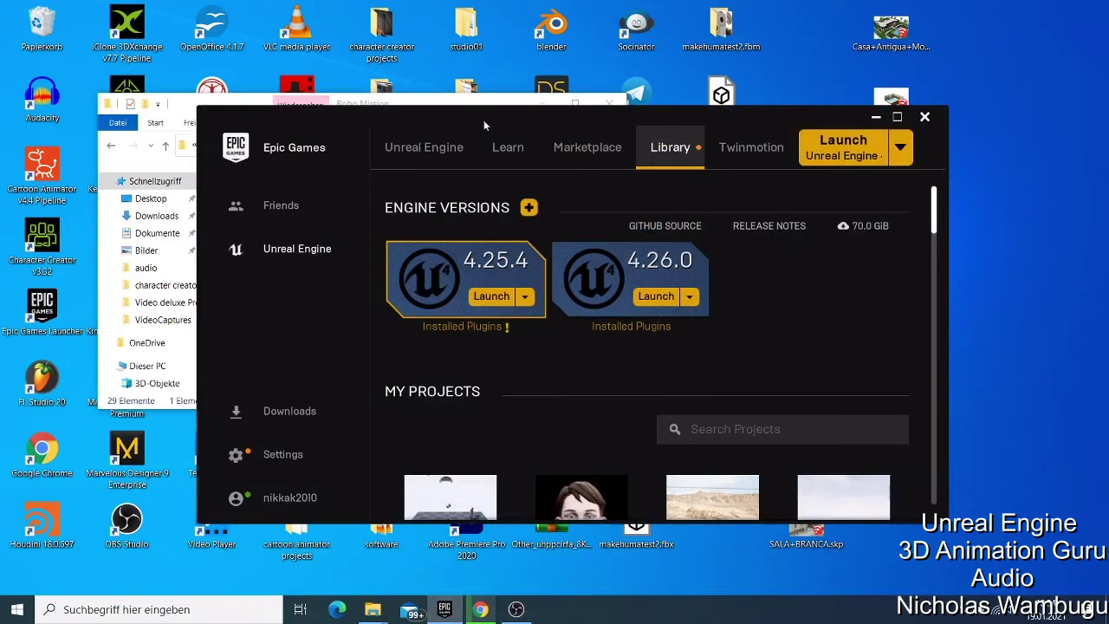
left_click(897, 116)
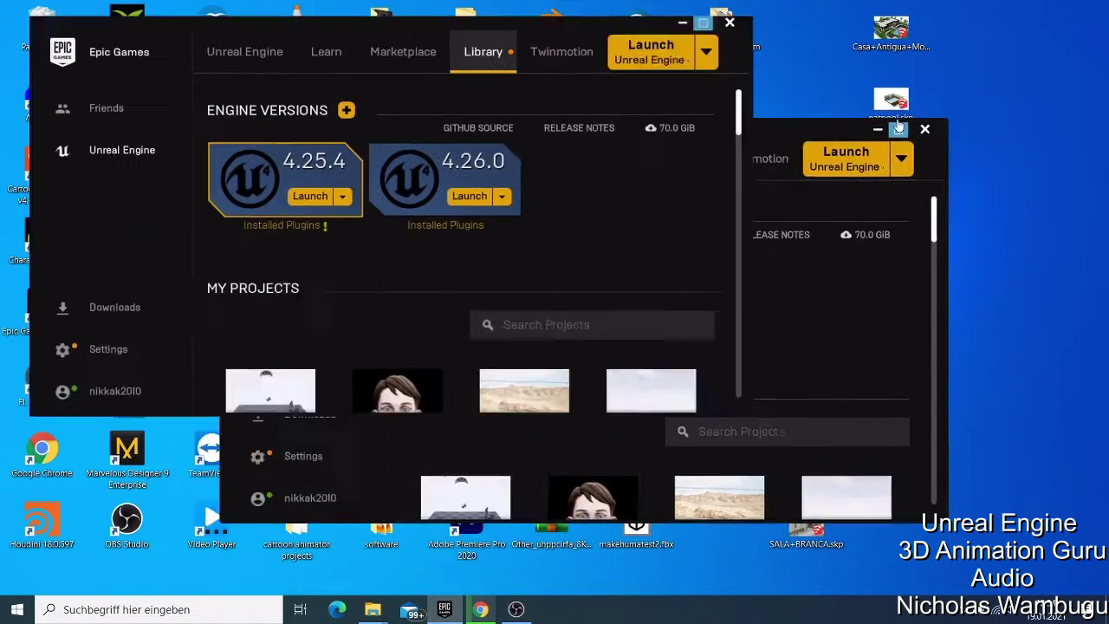
left_click(221, 54)
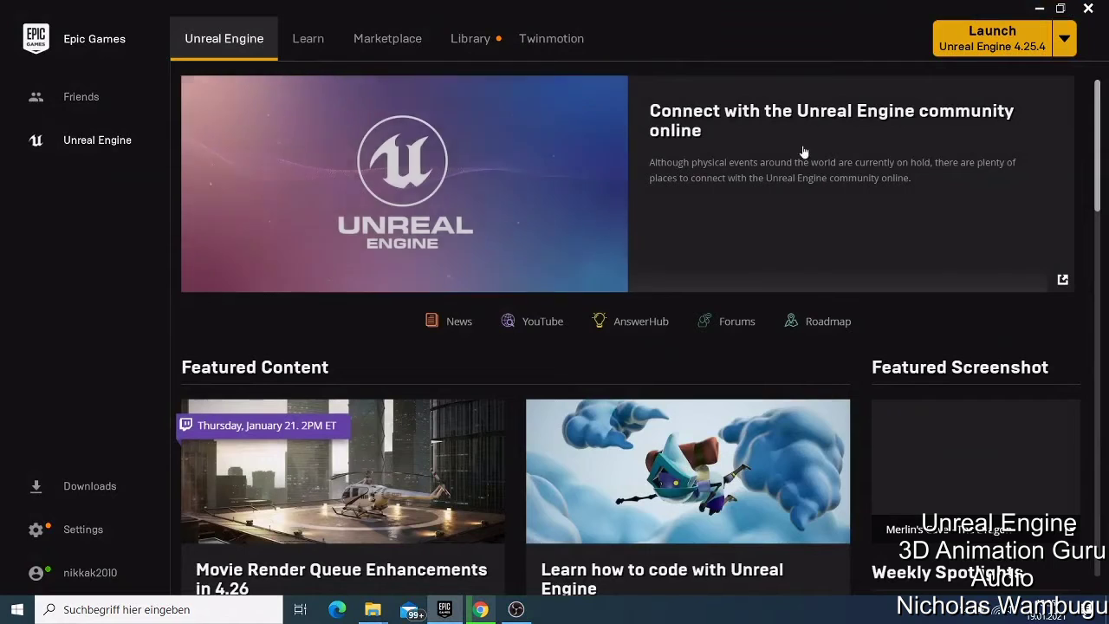
scroll(656, 312, "down", 3)
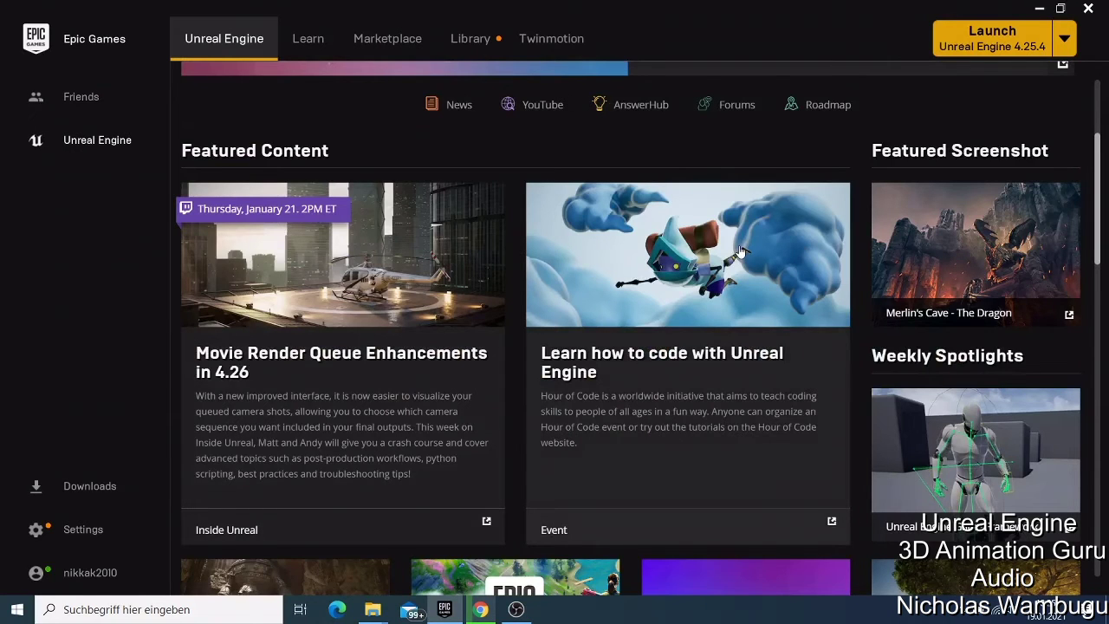
scroll(724, 294, "down", 3)
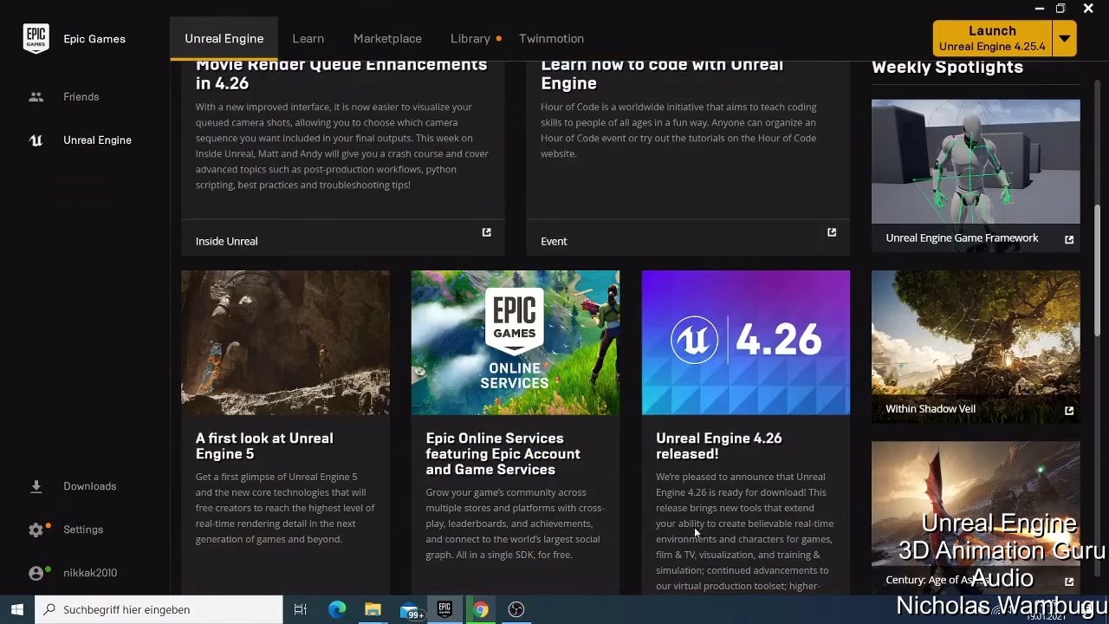
scroll(646, 396, "down", 2)
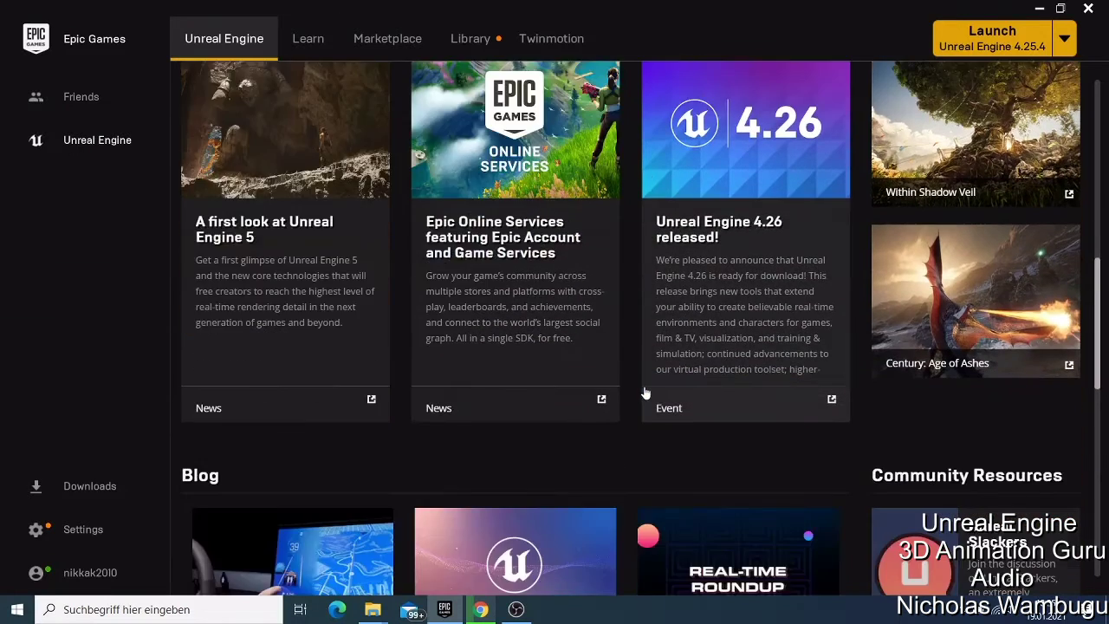
scroll(648, 396, "up", 5)
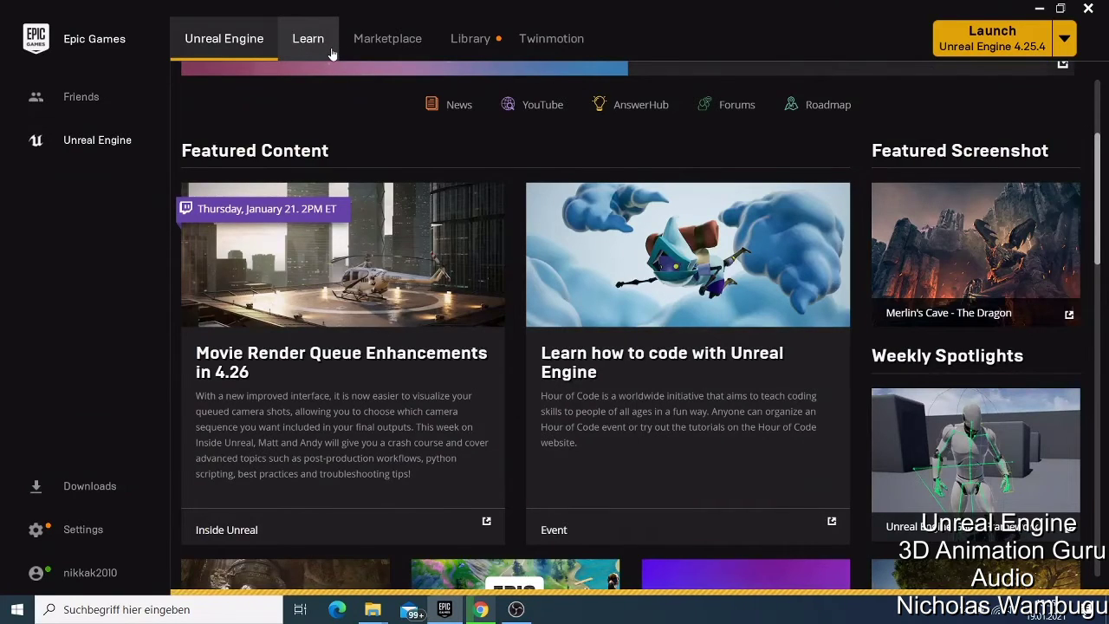
Browse the launcher's Learn section, including its quick-start guides and sample projects.
left_click(332, 54)
scroll(359, 99, "down", 7)
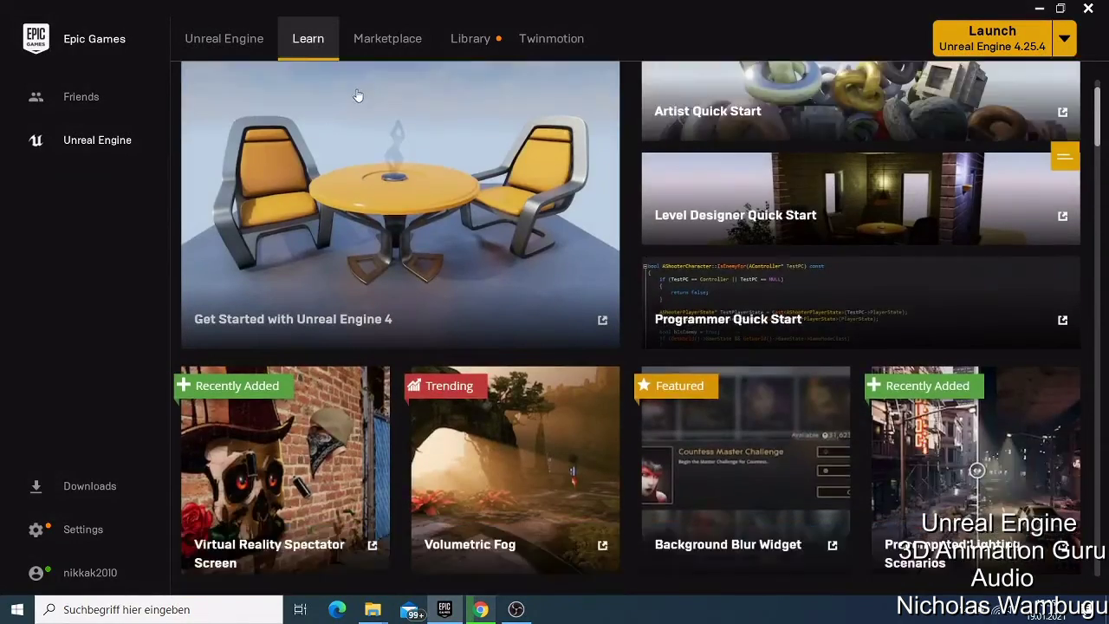
scroll(510, 343, "down", 5)
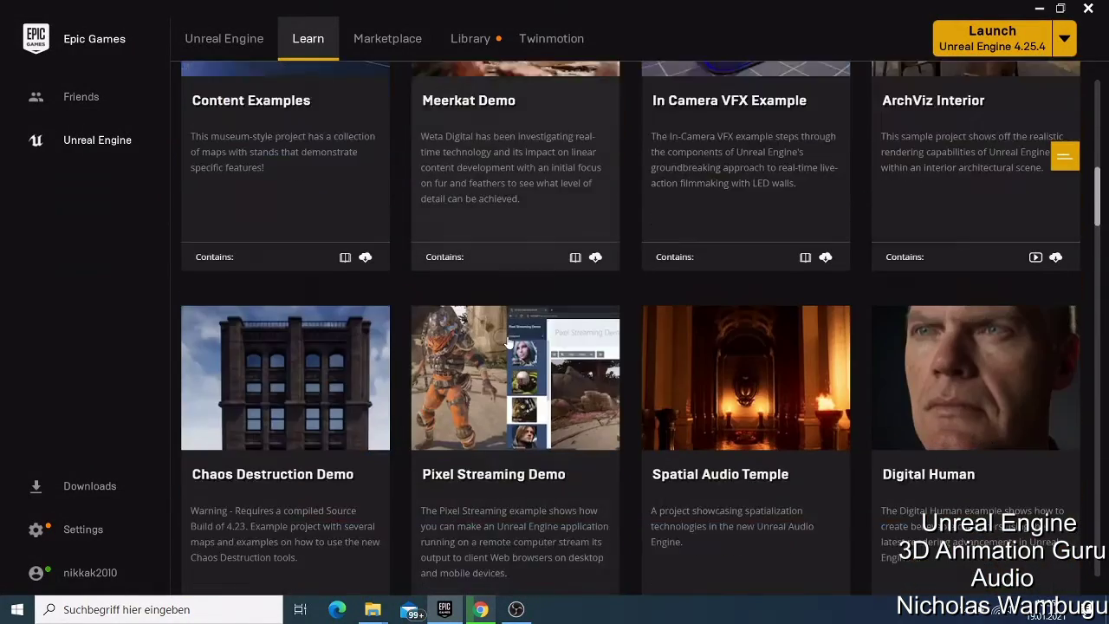
scroll(400, 76, "up", 3)
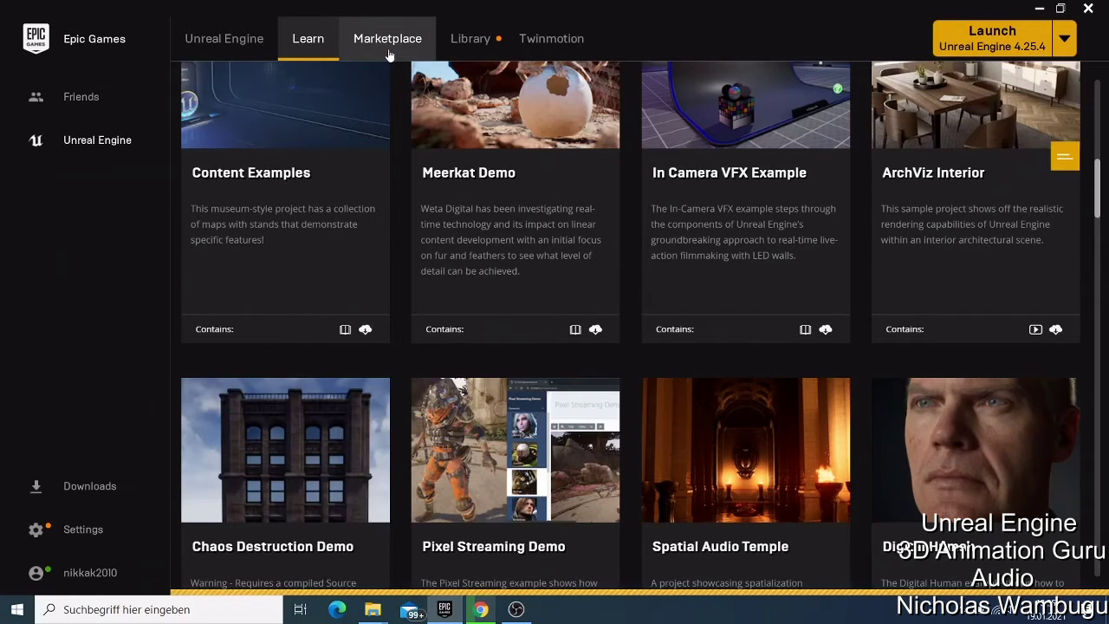
Browse the Marketplace, including its industry and free content categories, down to the Free For The Month products.
left_click(389, 54)
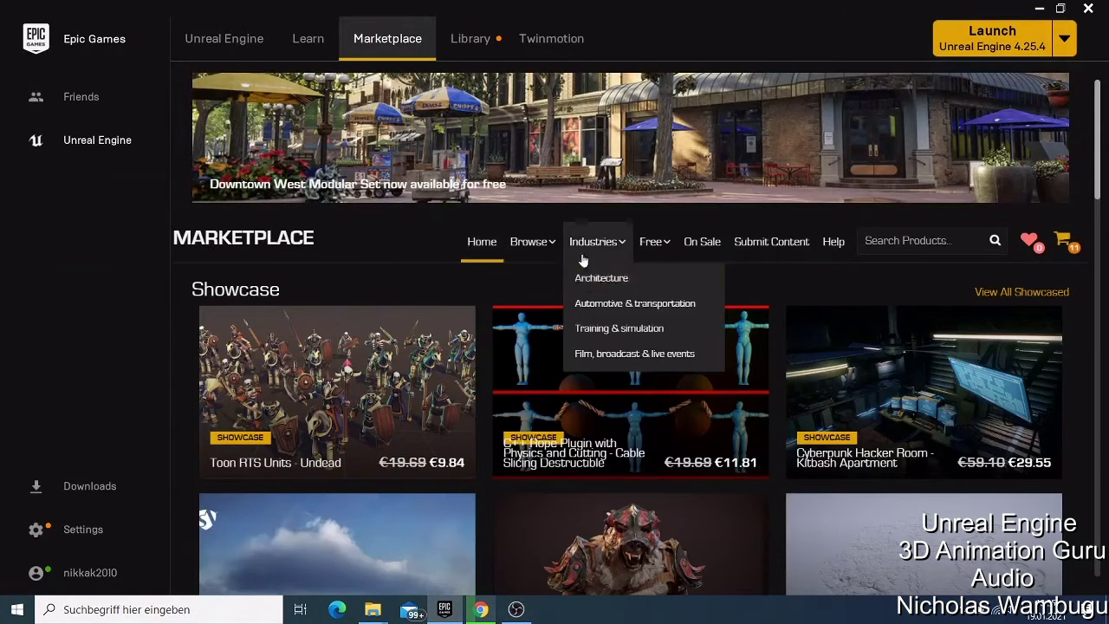
mouse_move(668, 257)
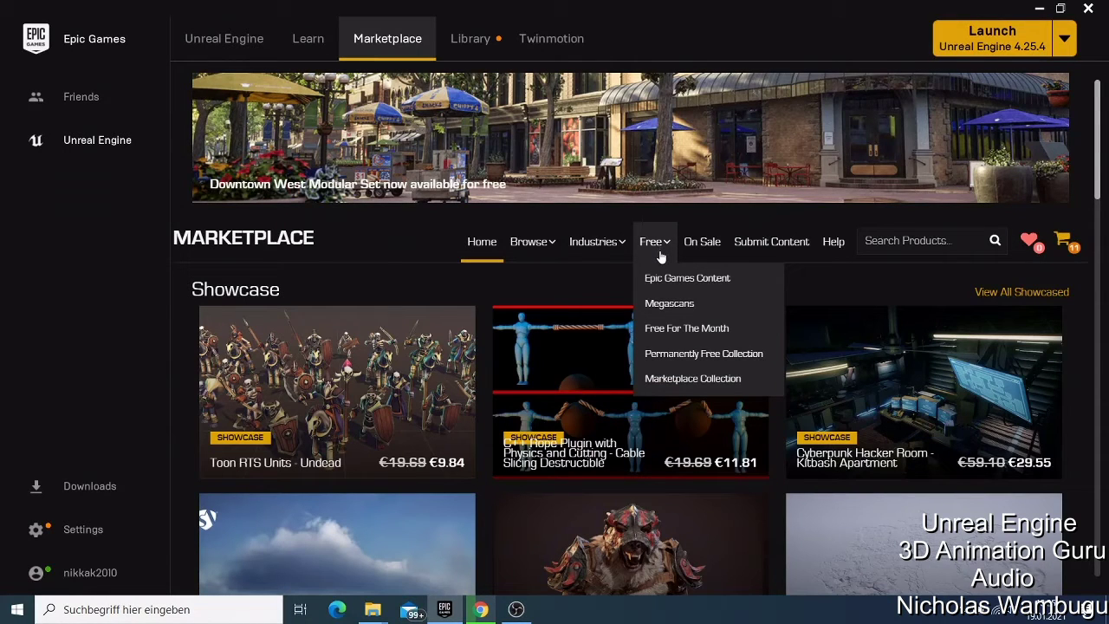
scroll(660, 260, "down", 1)
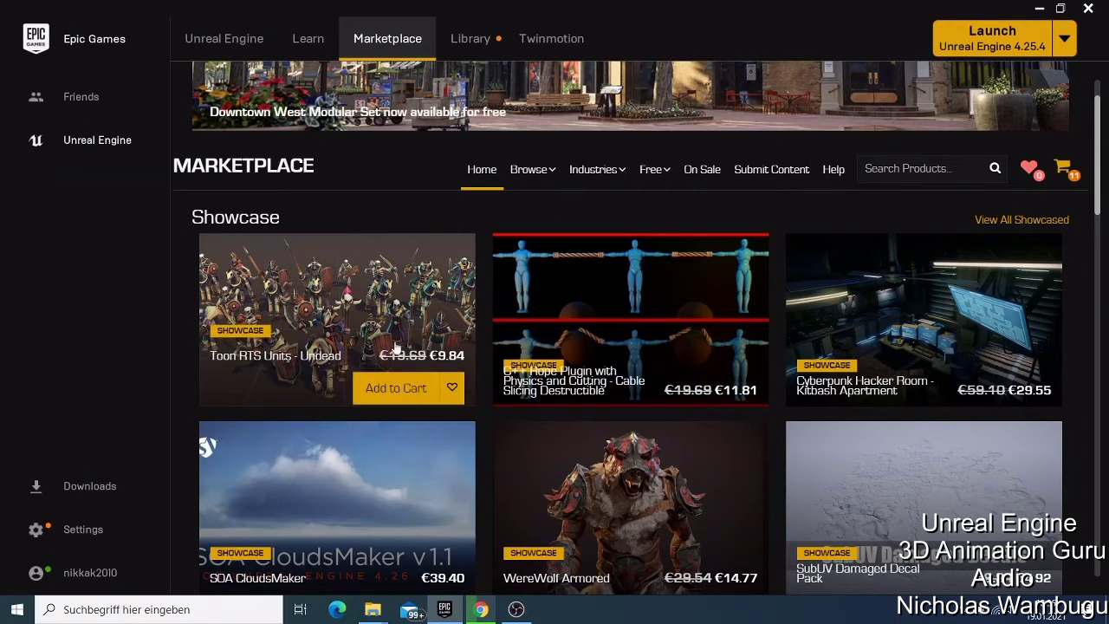
scroll(544, 395, "down", 4)
scroll(545, 394, "down", 3)
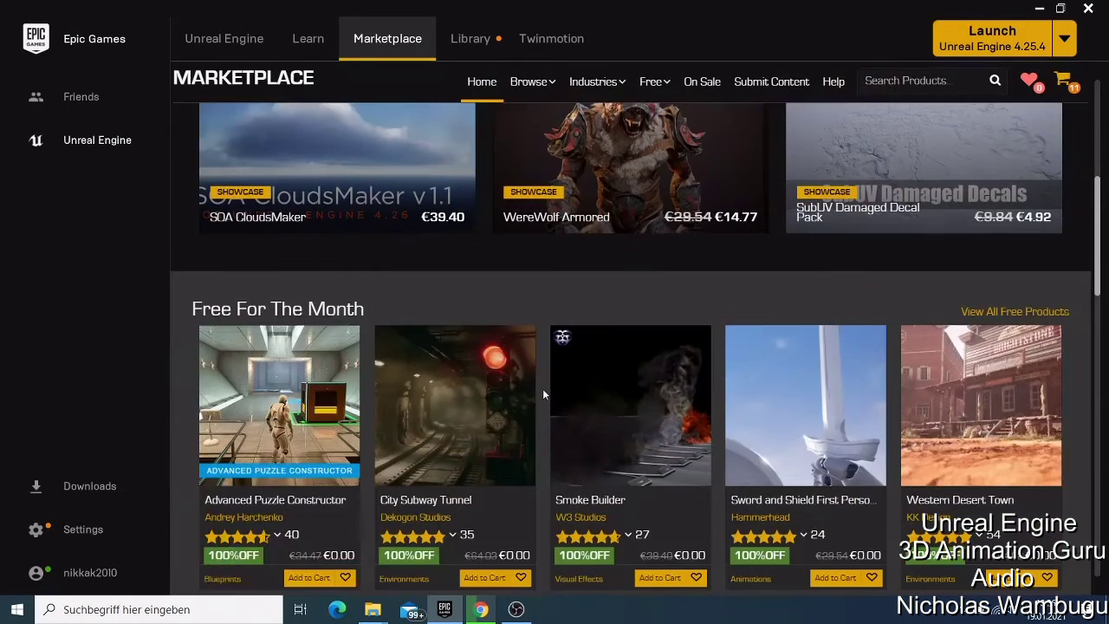
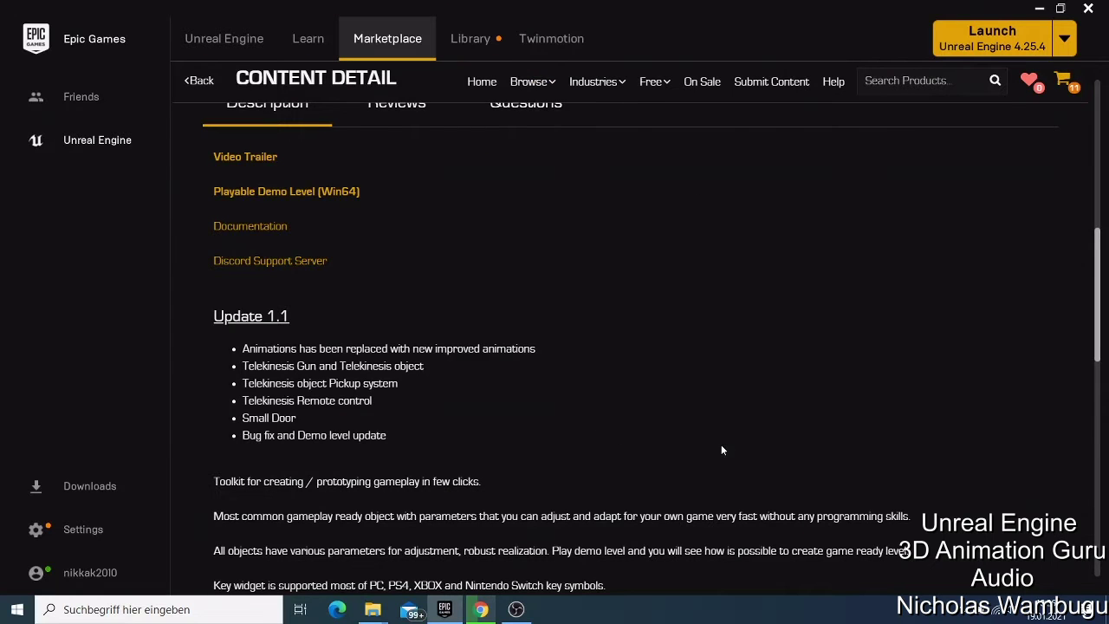
Buy the free Advanced Puzzle Constructor from the Marketplace and place the order.
scroll(313, 305, "up", 5)
scroll(312, 300, "down", 1)
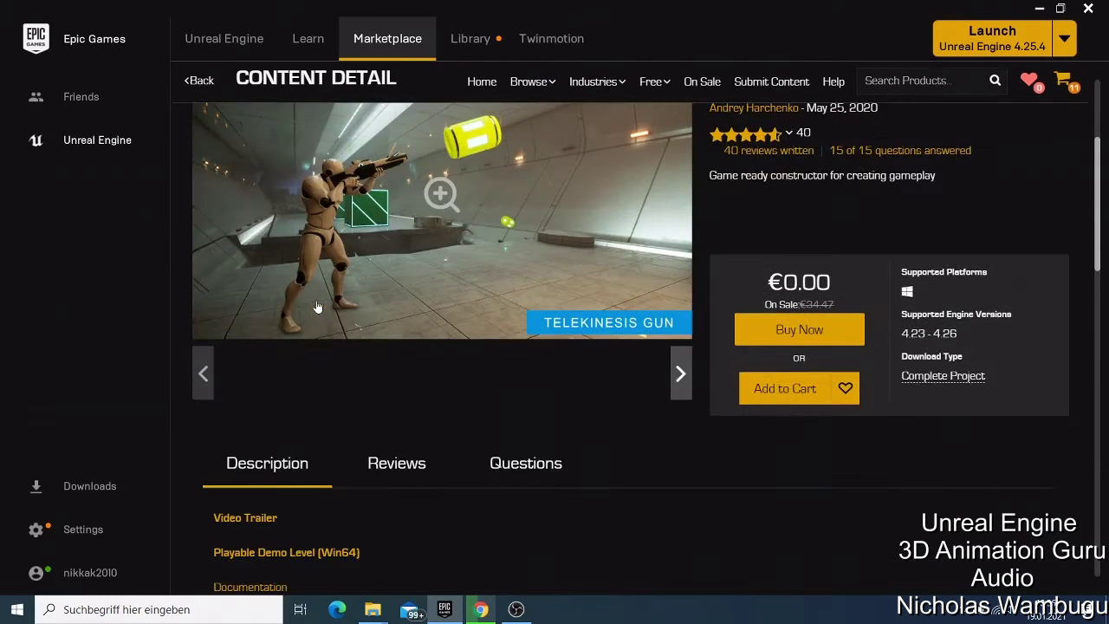
left_click(786, 338)
left_click(784, 330)
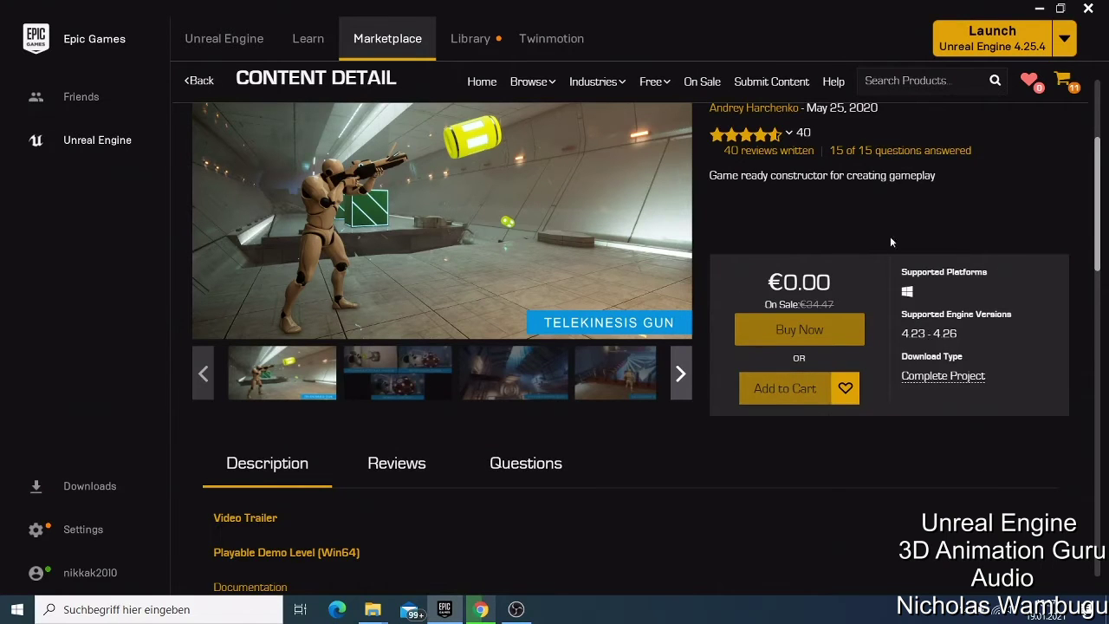
scroll(804, 343, "down", 4)
scroll(807, 348, "up", 5)
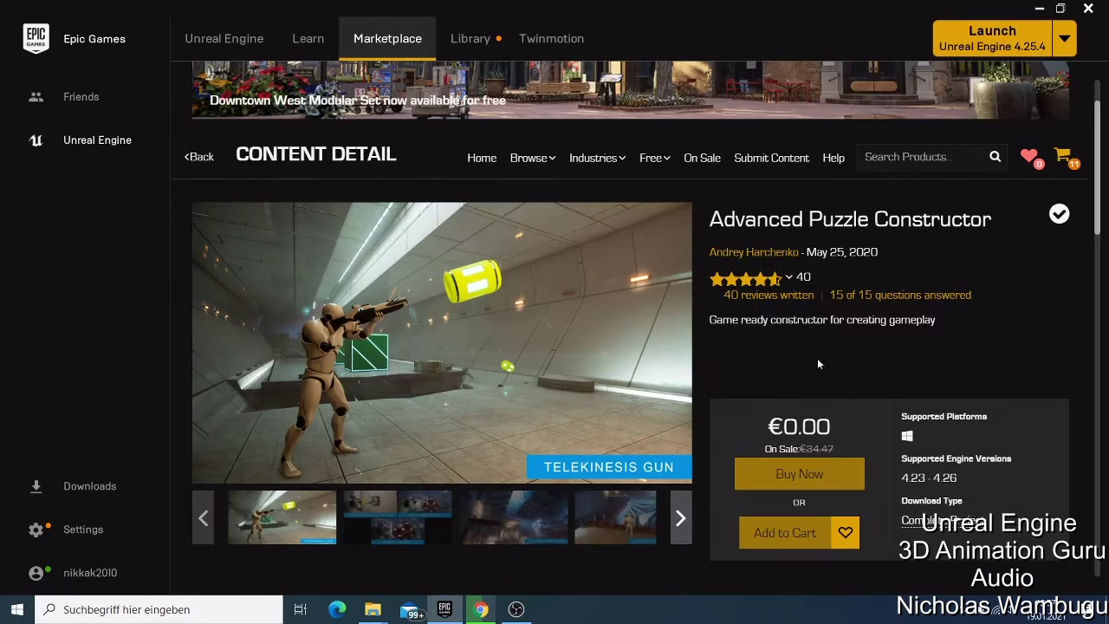
scroll(819, 478, "down", 2)
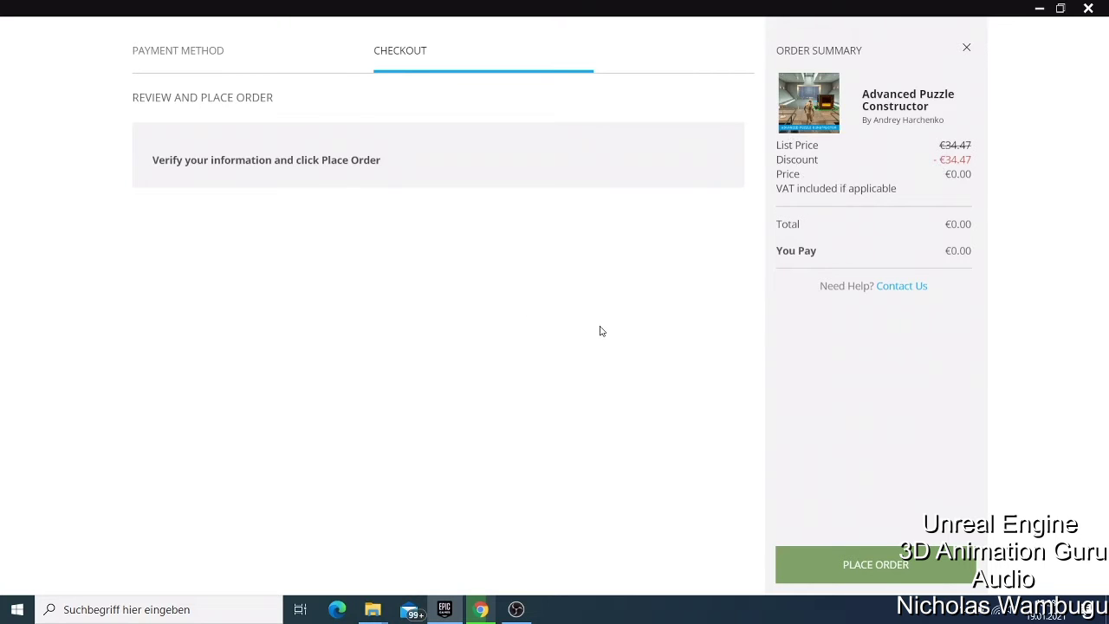
left_click(854, 579)
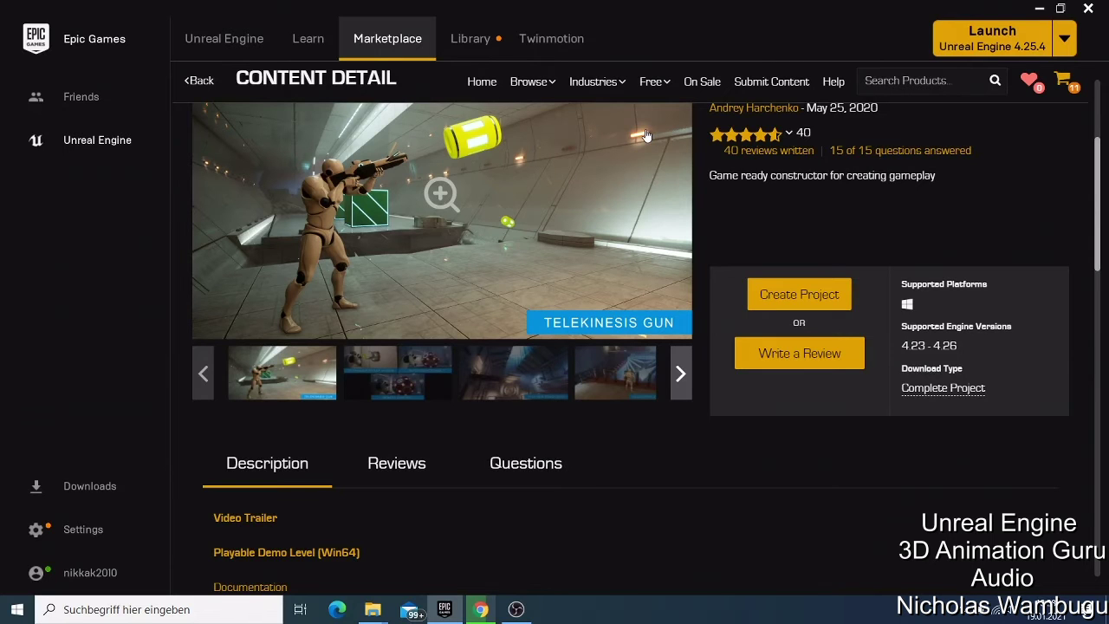
Add a 4.24.3 engine version slot in the Library, view its options, and remove the slot without installing it.
left_click(479, 42)
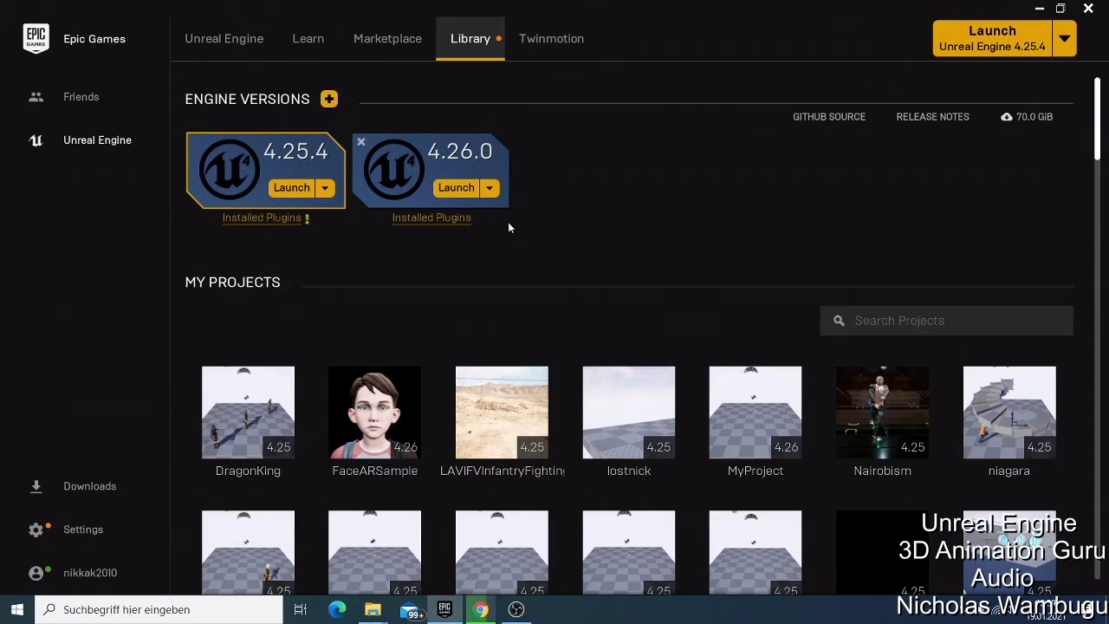
left_click(328, 101)
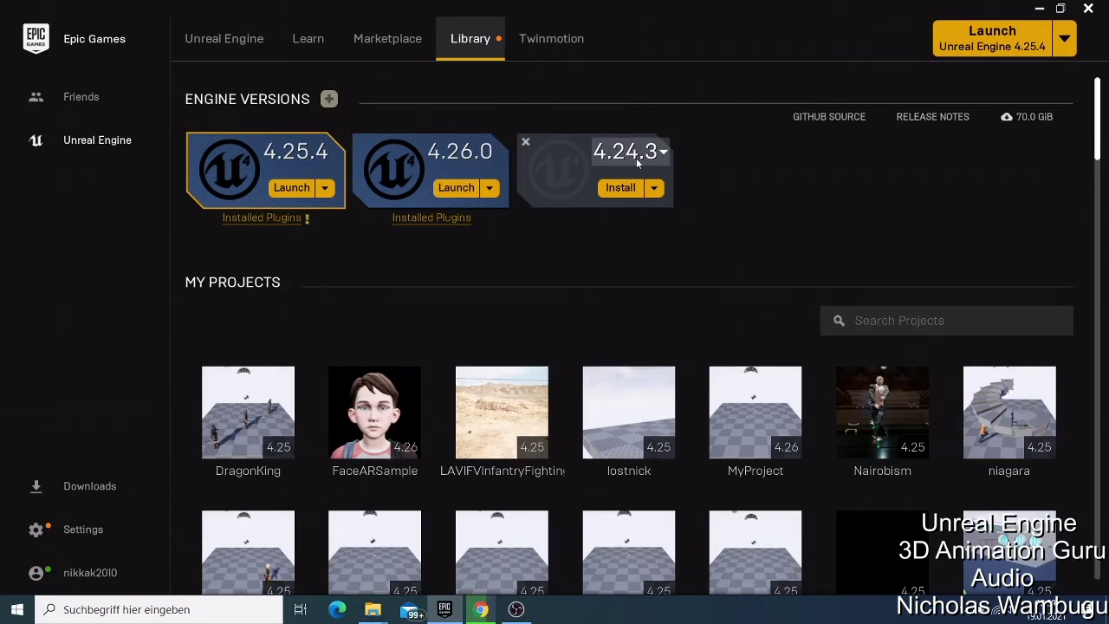
left_click(655, 189)
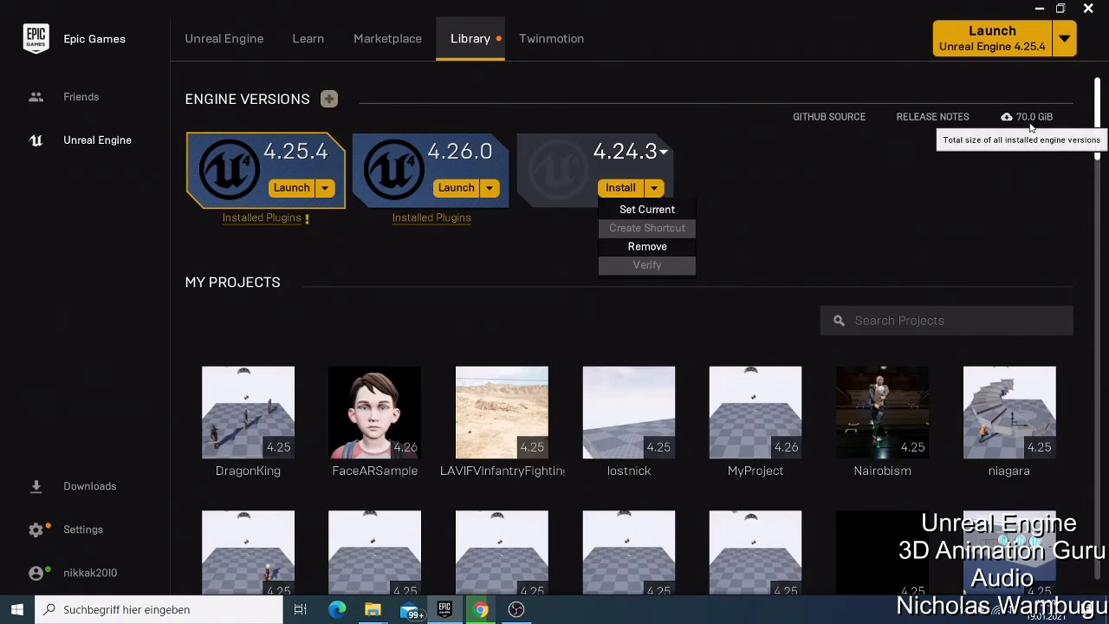
left_click(804, 219)
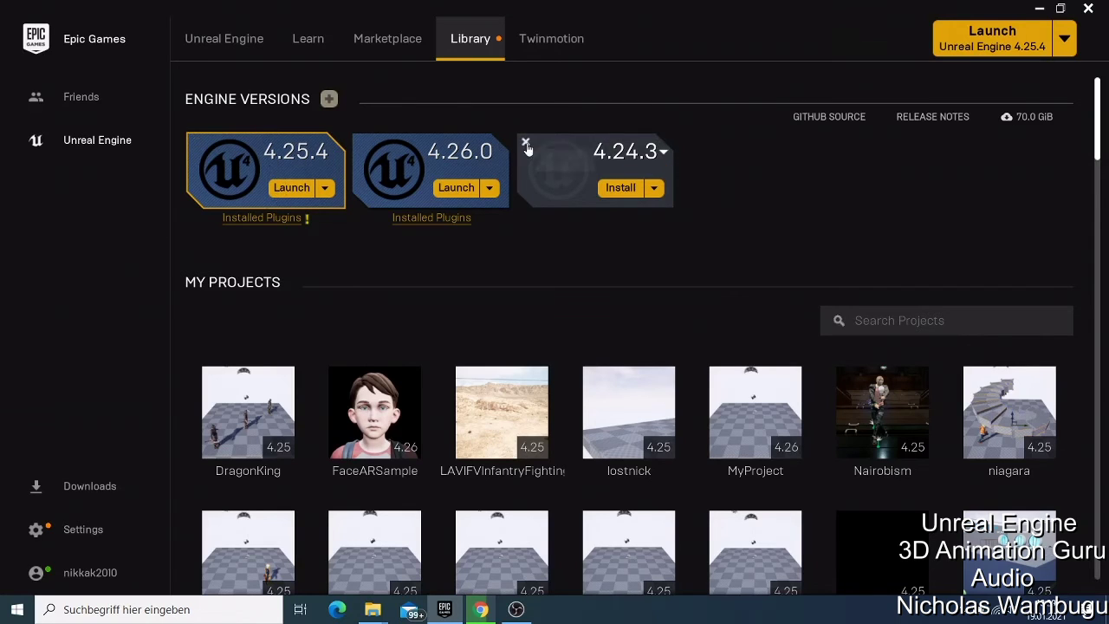
left_click(525, 143)
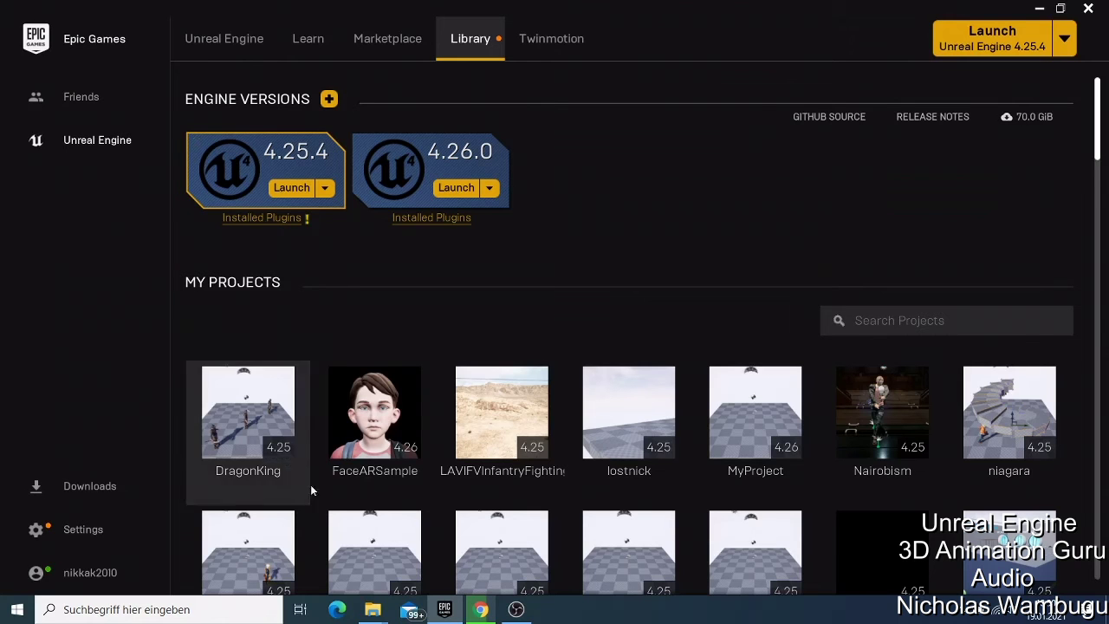
Switch to Chrome, cancel the running EpicInstaller download, and go back through the Unreal Engine login pages.
left_click(477, 612)
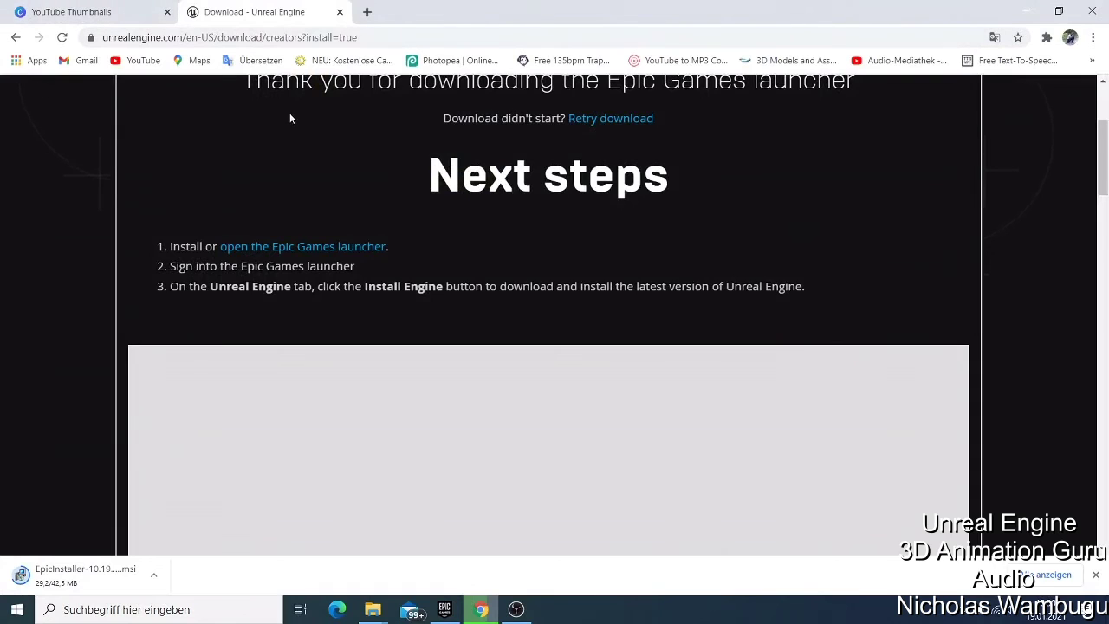
scroll(289, 115, "up", 3)
left_click(17, 38)
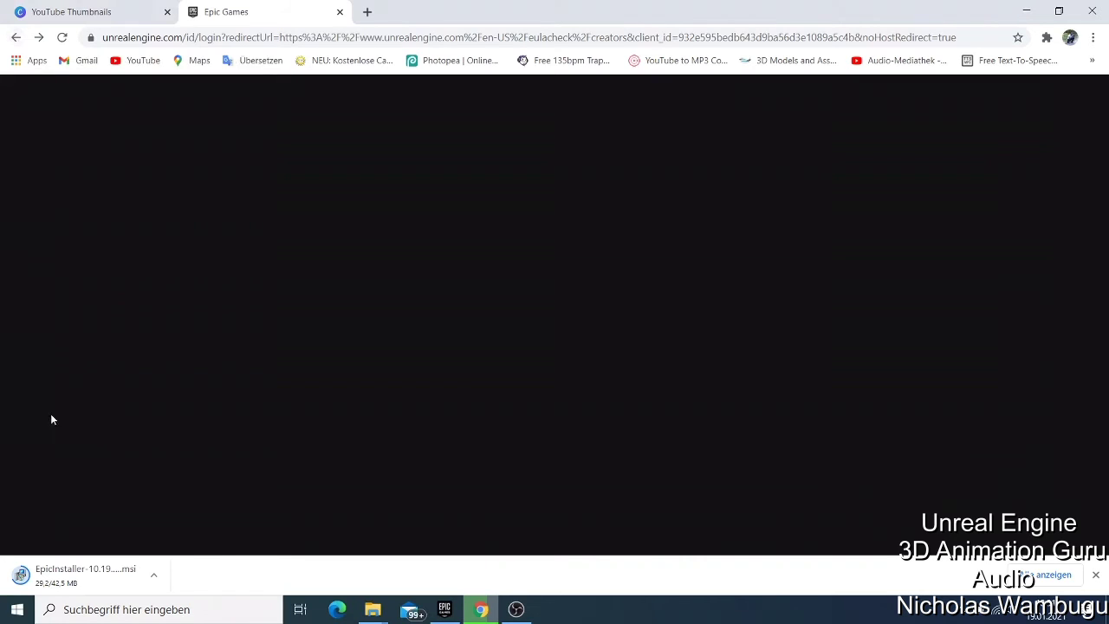
left_click(154, 575)
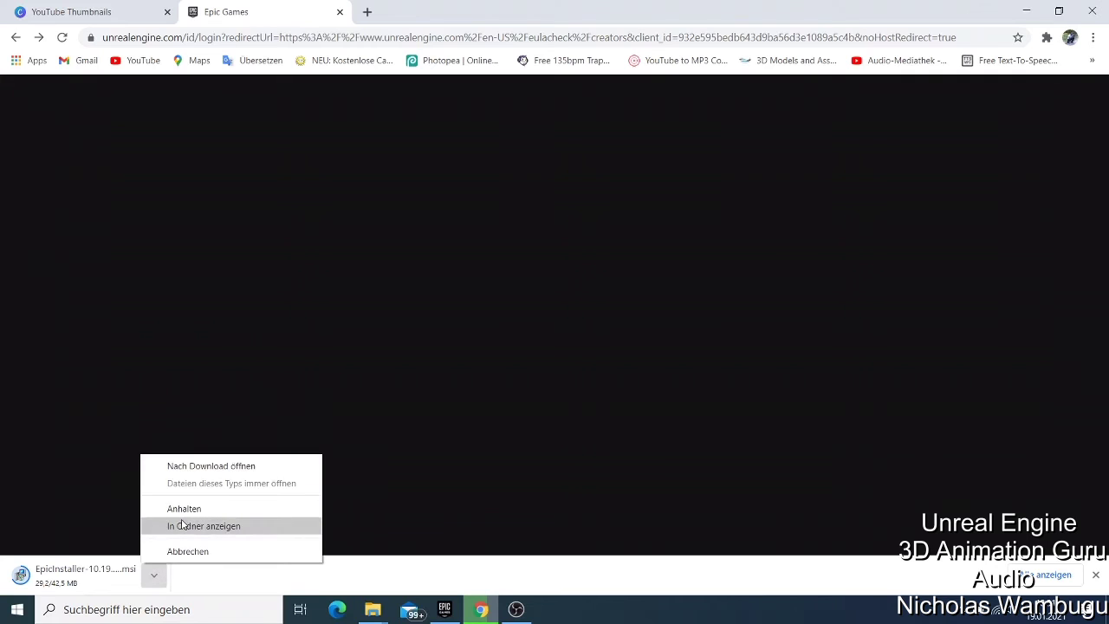
left_click(187, 551)
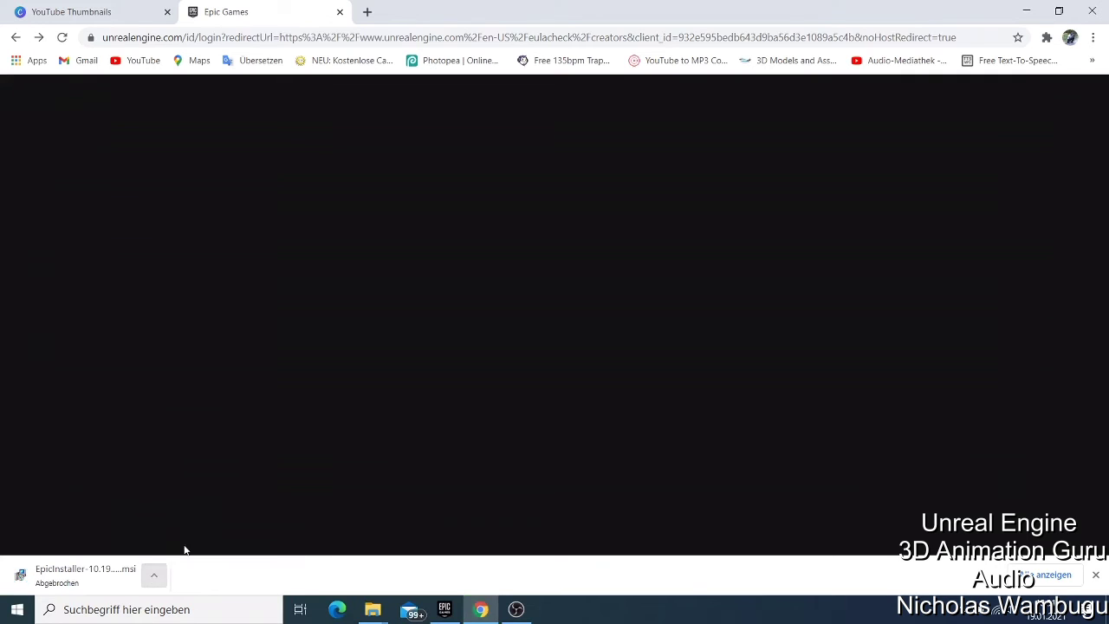
left_click(19, 40)
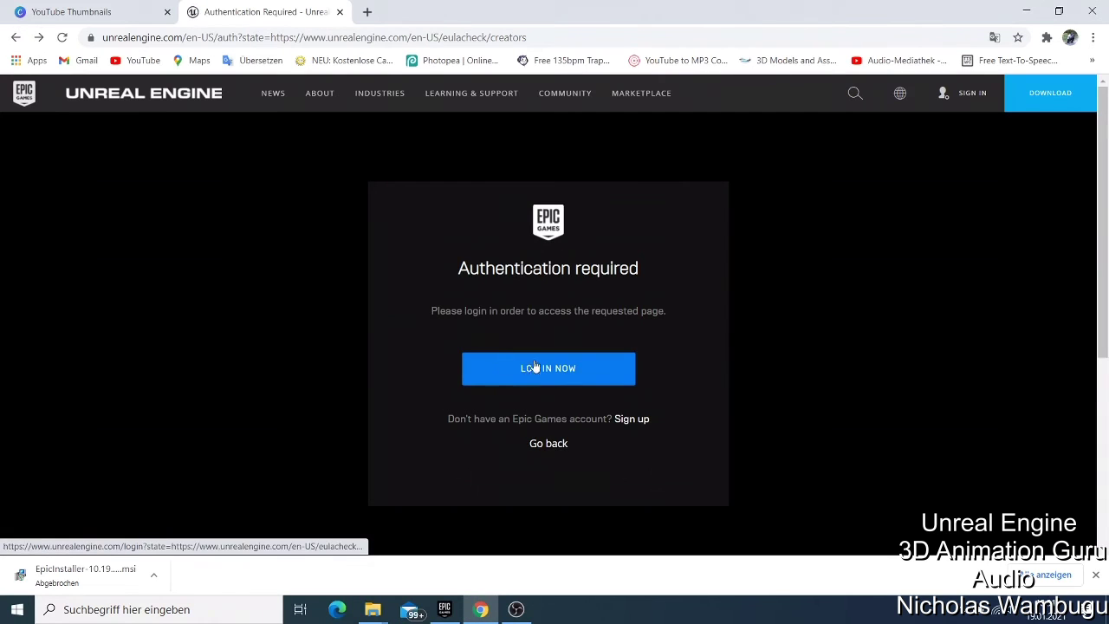
left_click(15, 37)
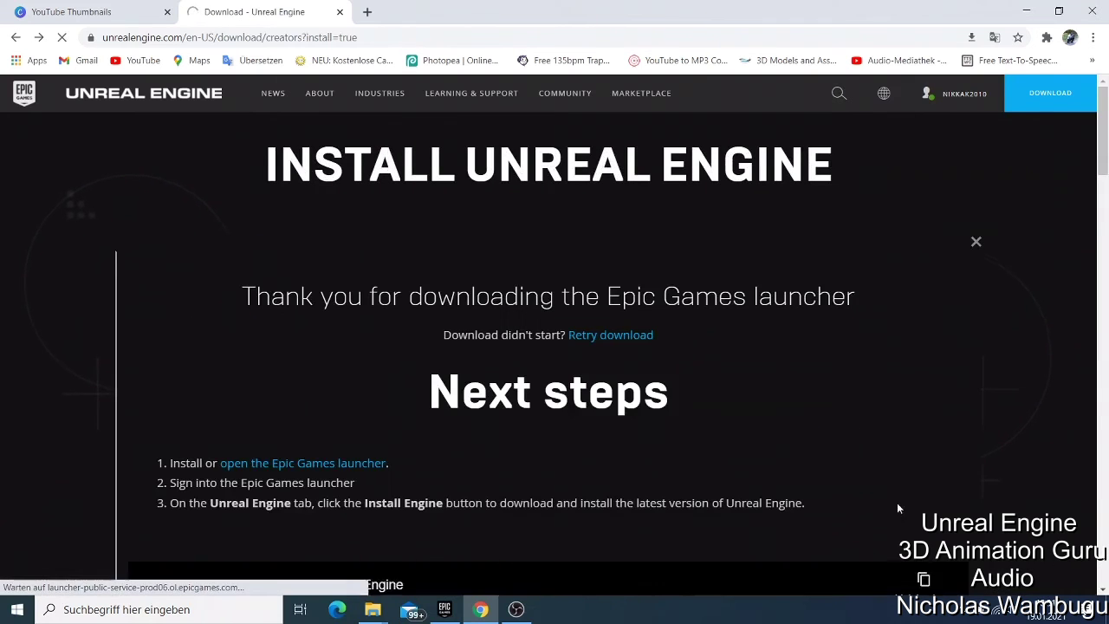
Skim the launcher install instructions and return to the Unreal Engine licensing options page.
scroll(807, 448, "down", 3)
scroll(807, 448, "down", 2)
scroll(806, 448, "up", 5)
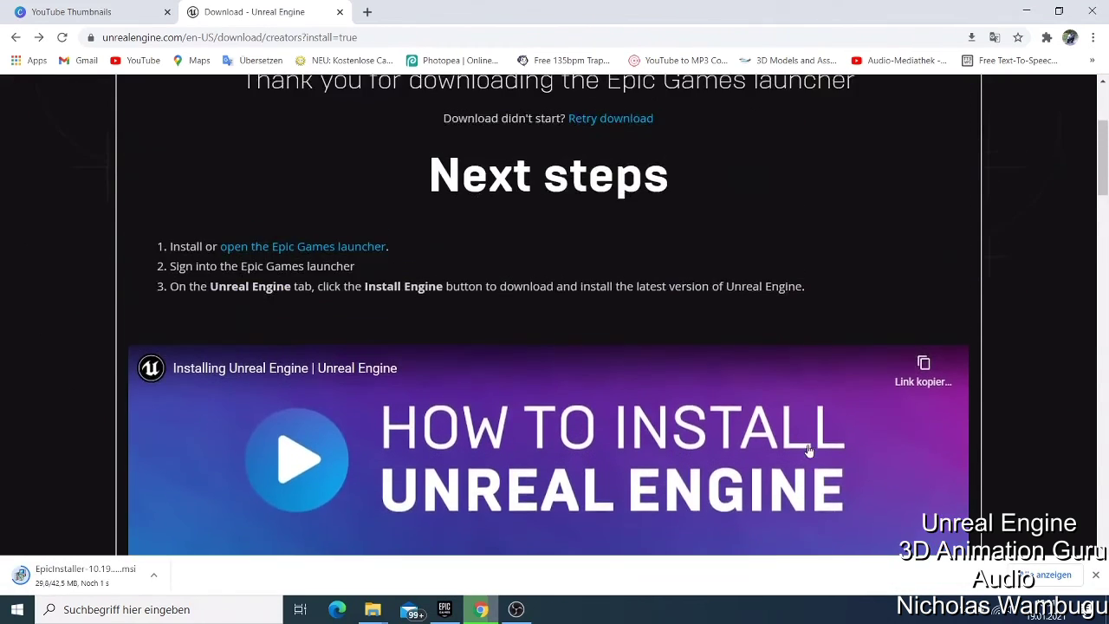
left_click(16, 37)
scroll(604, 342, "down", 3)
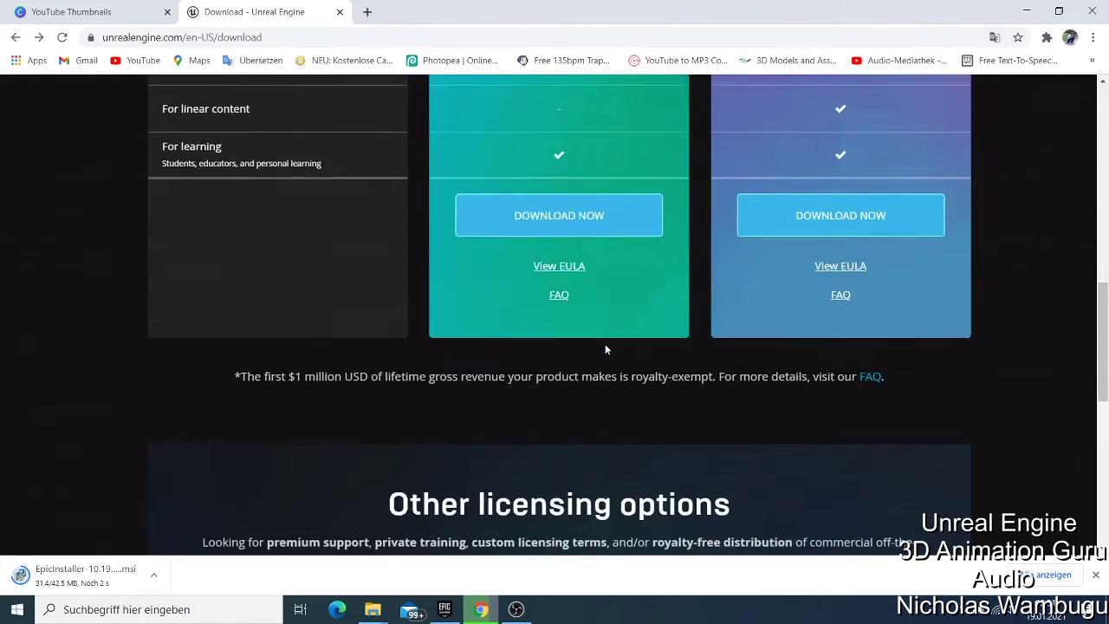
scroll(605, 344, "up", 6)
scroll(310, 175, "up", 4)
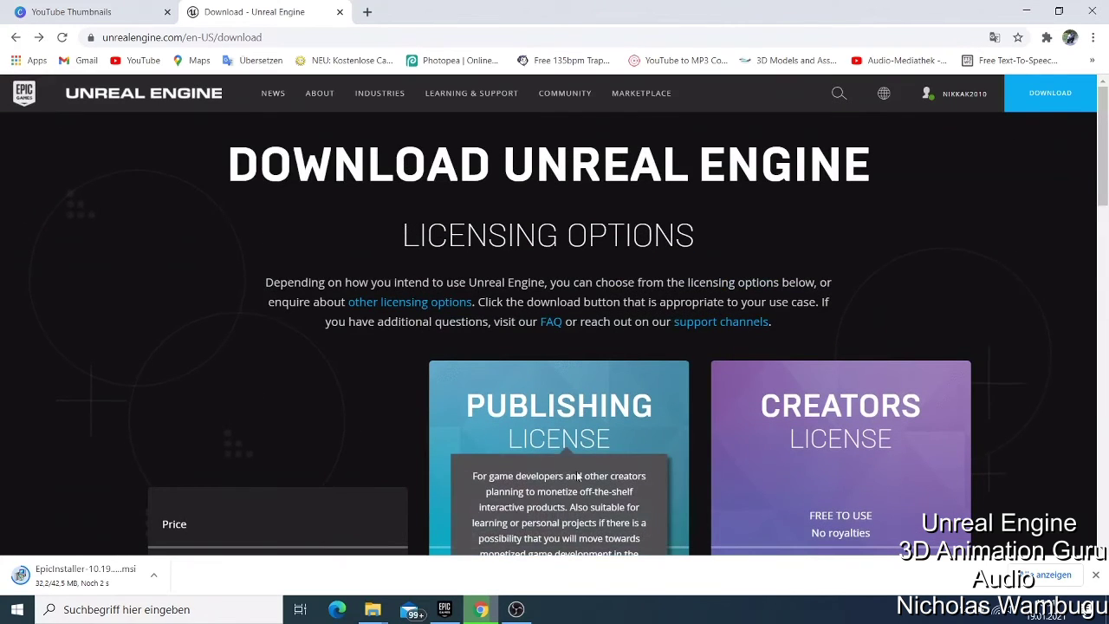
Compare the Publishing and Creators licenses, including their descriptions, royalty terms, supported uses, and the other licensing options.
scroll(886, 444, "down", 3)
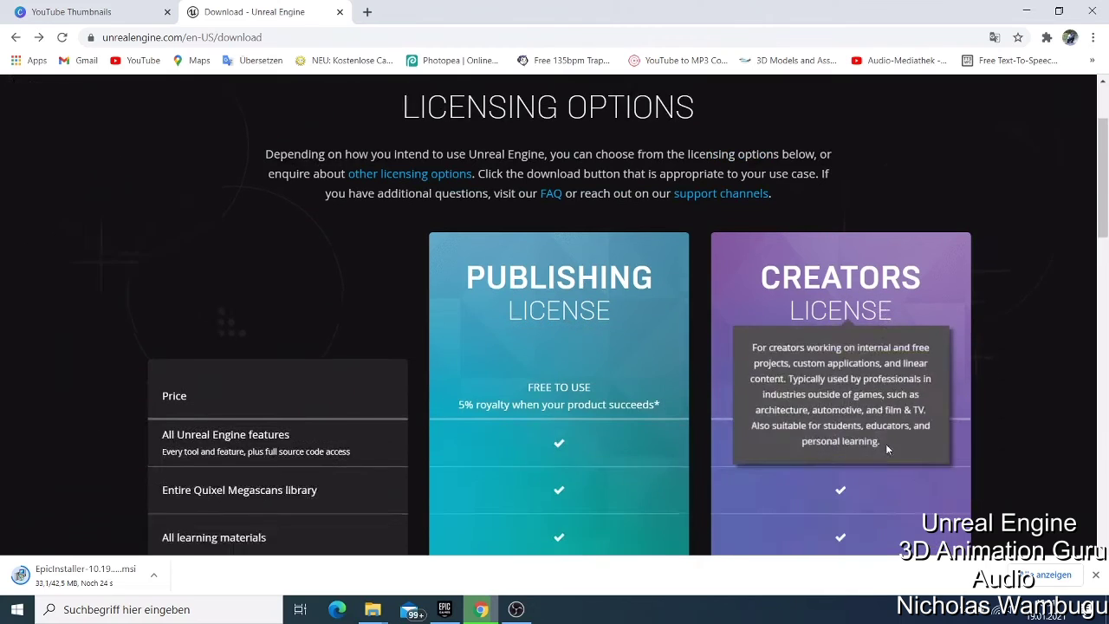
mouse_move(532, 313)
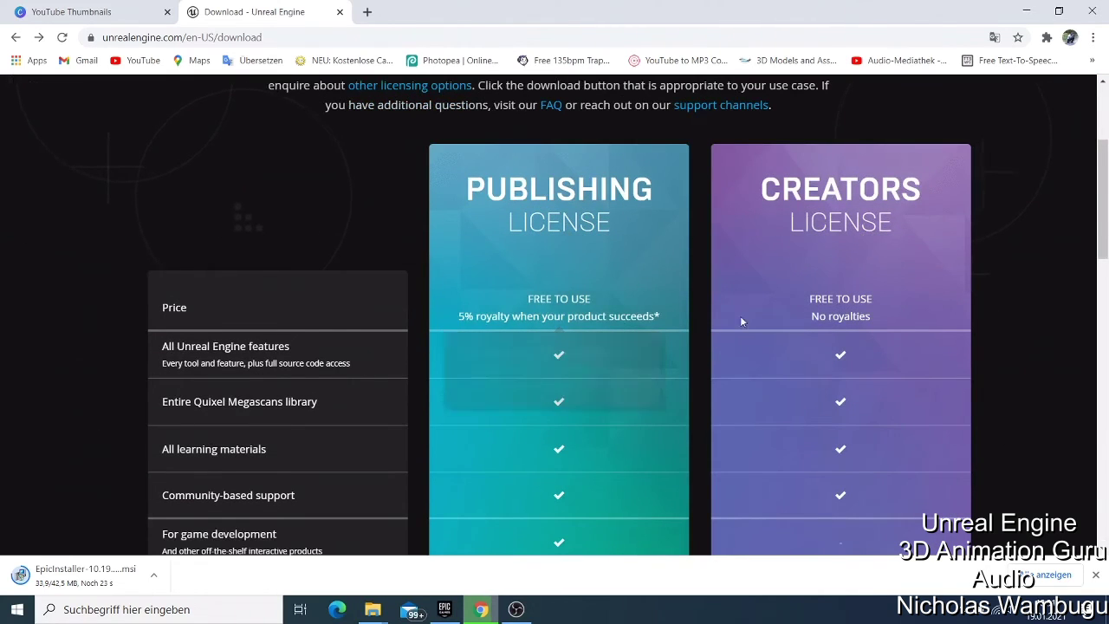
scroll(688, 340, "down", 3)
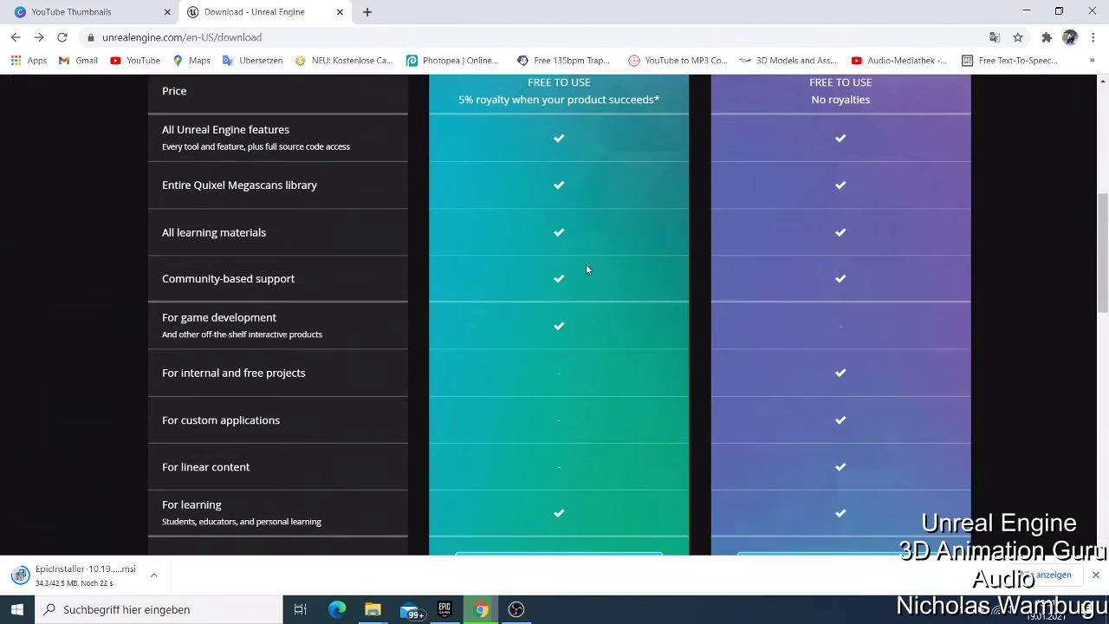
scroll(607, 269, "up", 1)
scroll(434, 213, "up", 2)
mouse_move(455, 216)
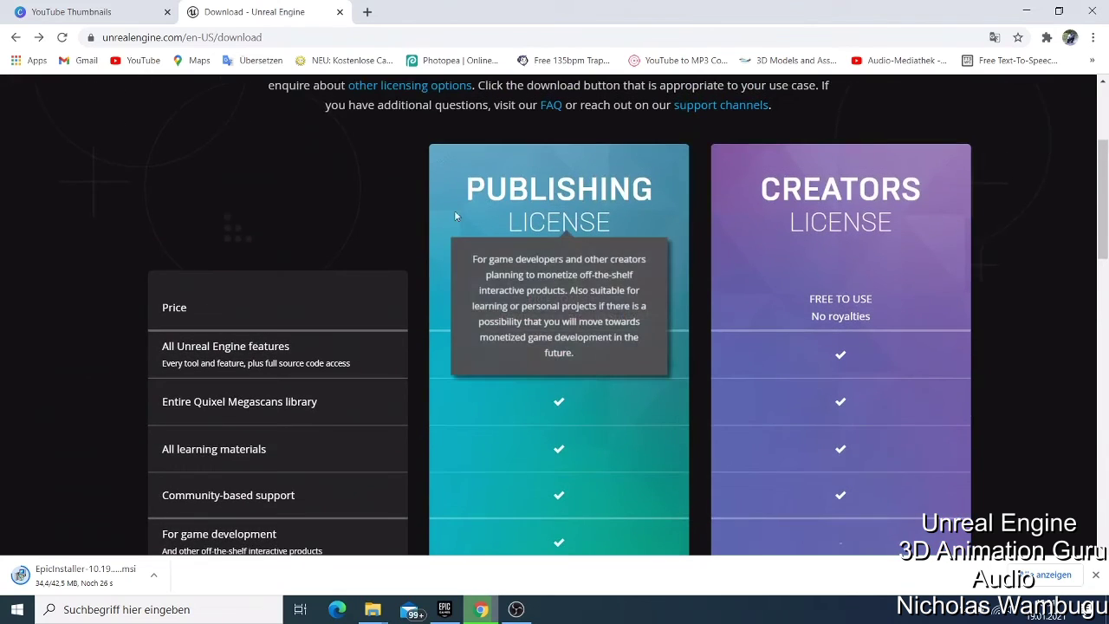
mouse_move(459, 317)
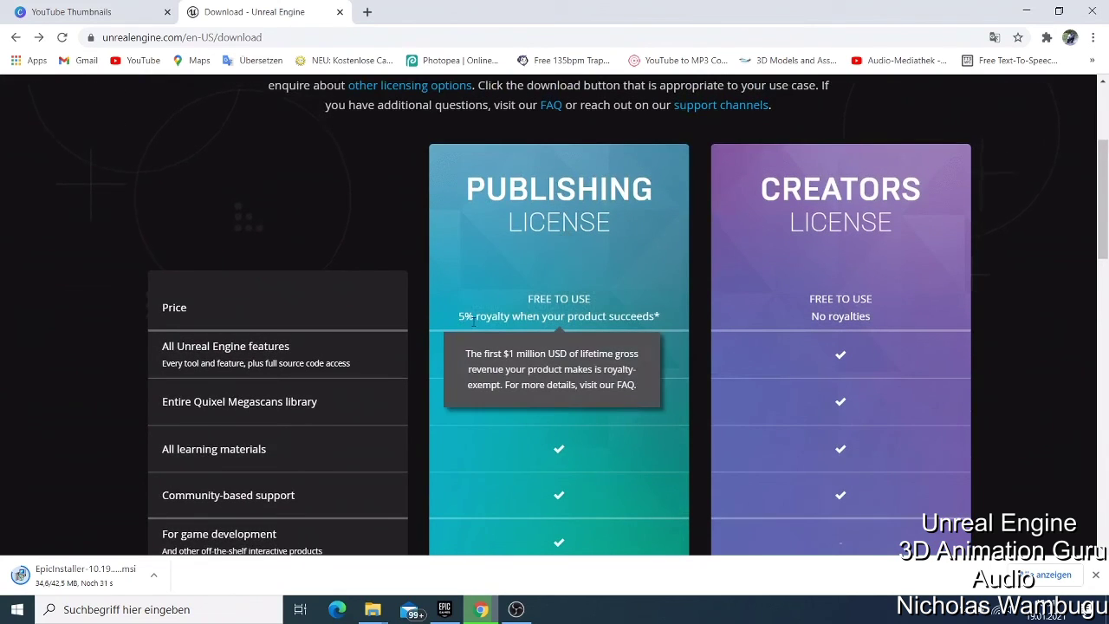
left_click_drag(474, 322, 458, 322)
scroll(595, 330, "down", 6)
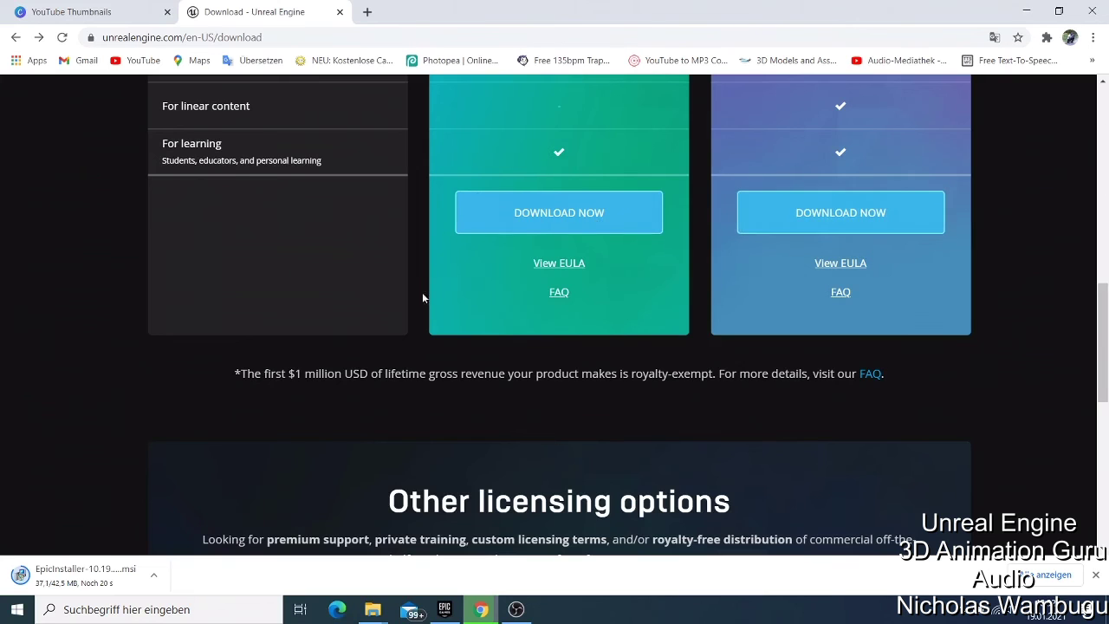
scroll(422, 292, "down", 2)
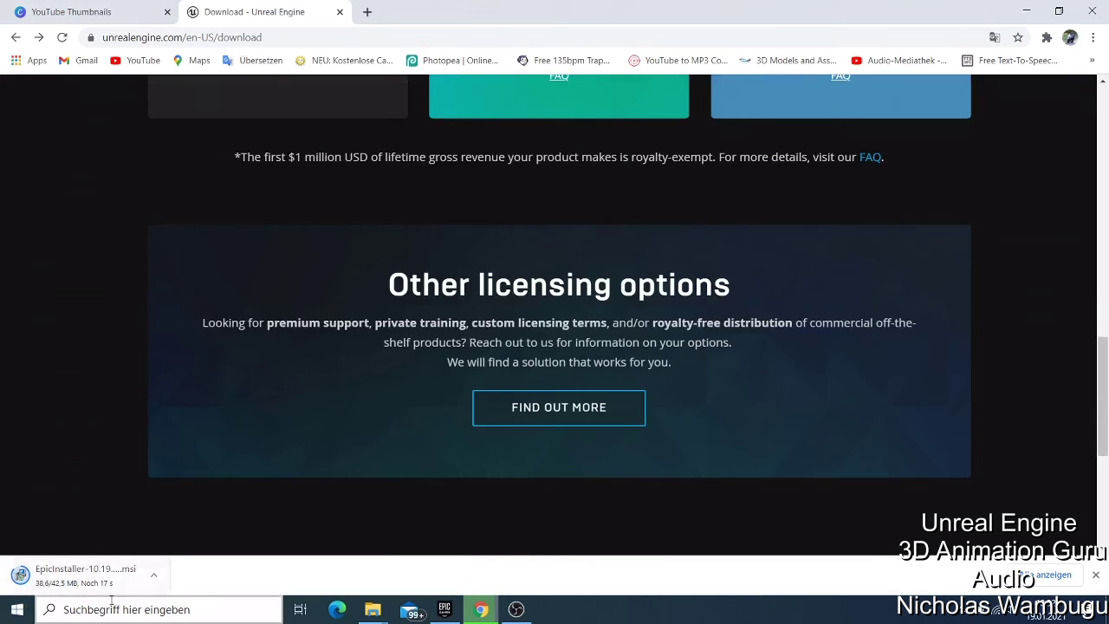
Cancel the running EpicInstaller download and dismiss the browser's download bar.
left_click(154, 575)
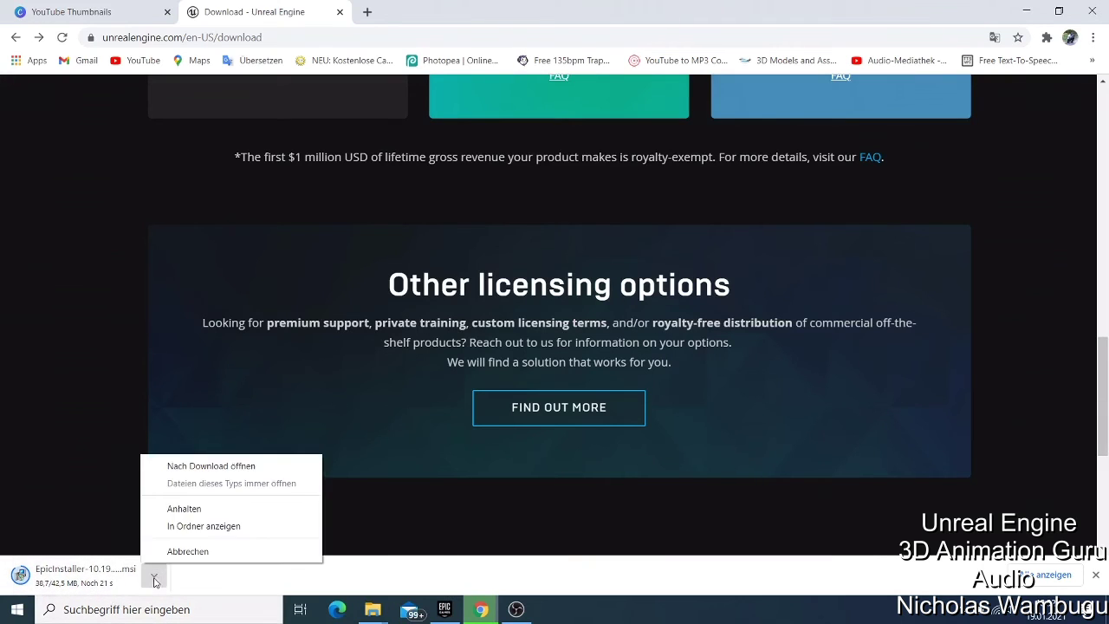
left_click(197, 554)
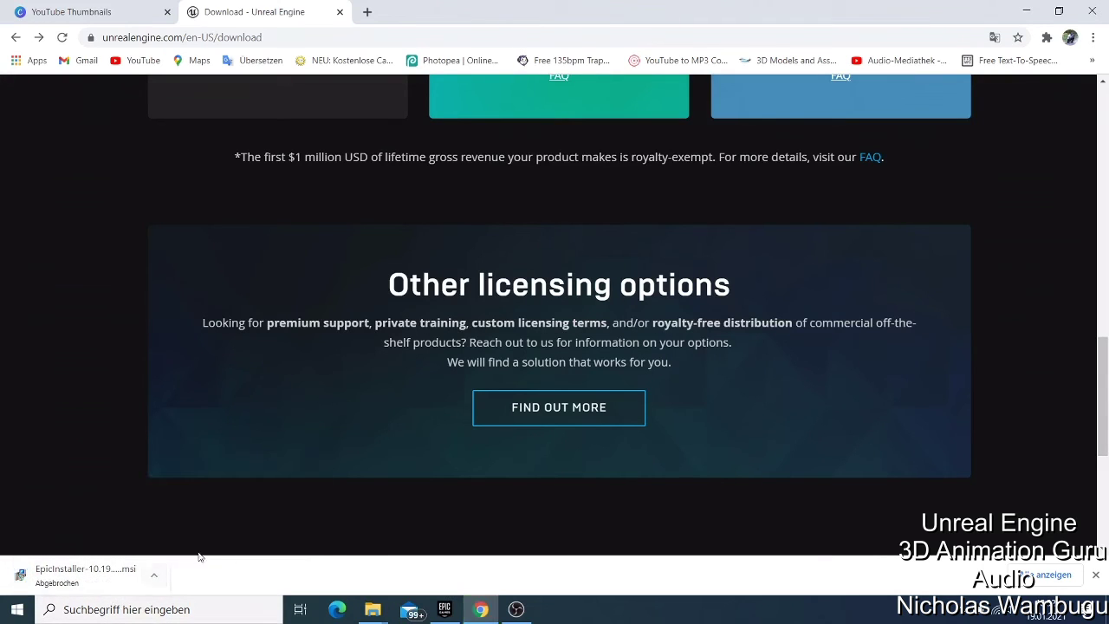
left_click(1095, 575)
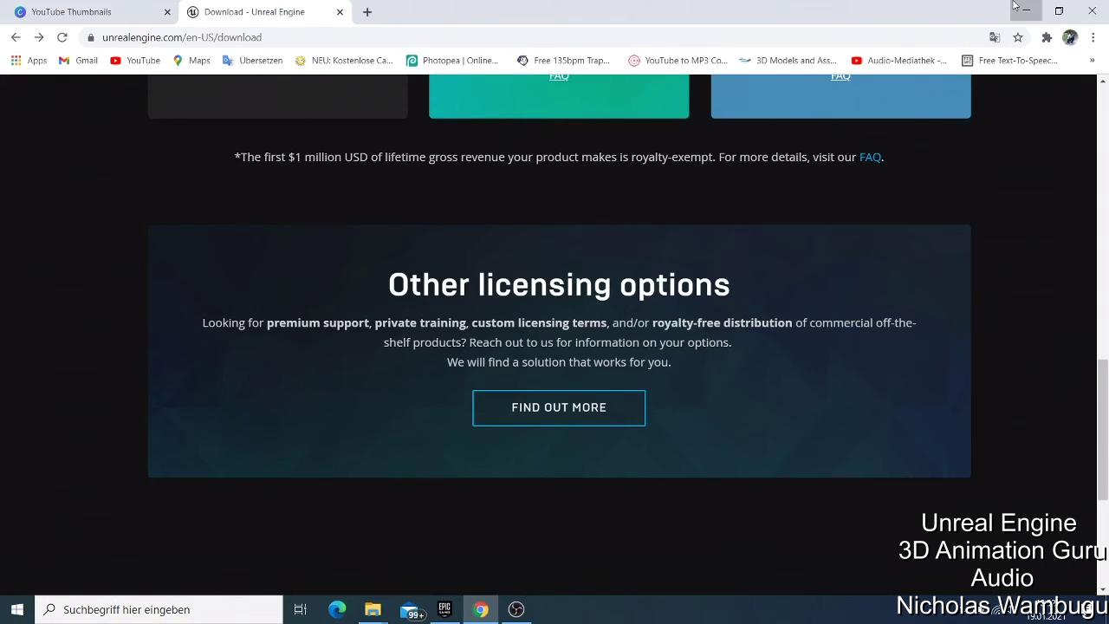
Minimize Chrome, switch to the Epic Games Launcher, and view the engine versions offered for launching without changing the selection.
left_click(1027, 10)
left_click(1039, 8)
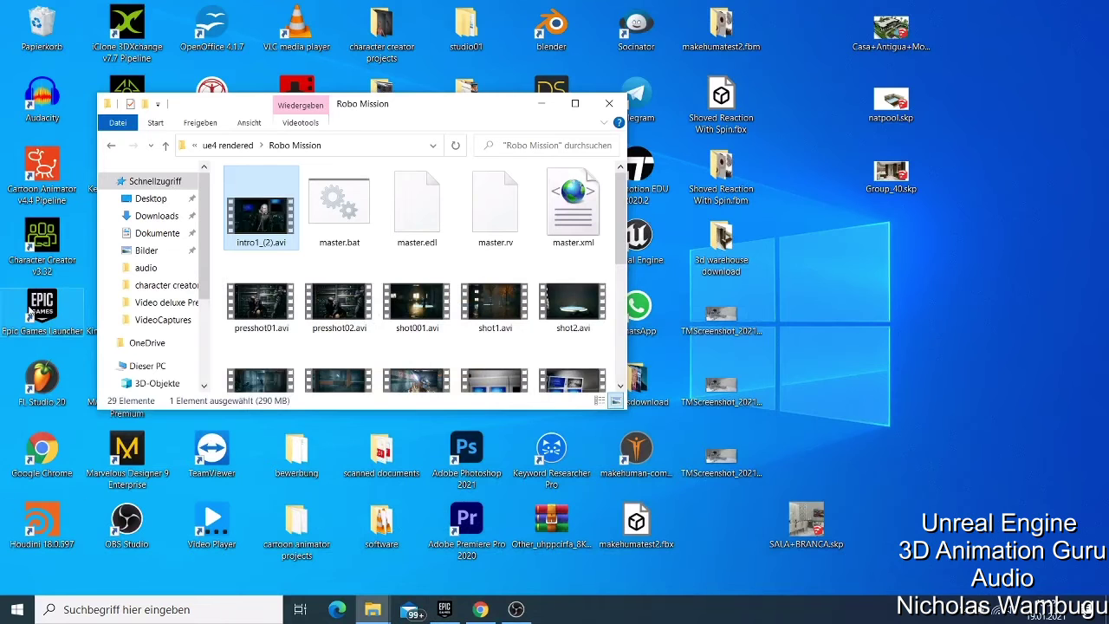
left_click(444, 609)
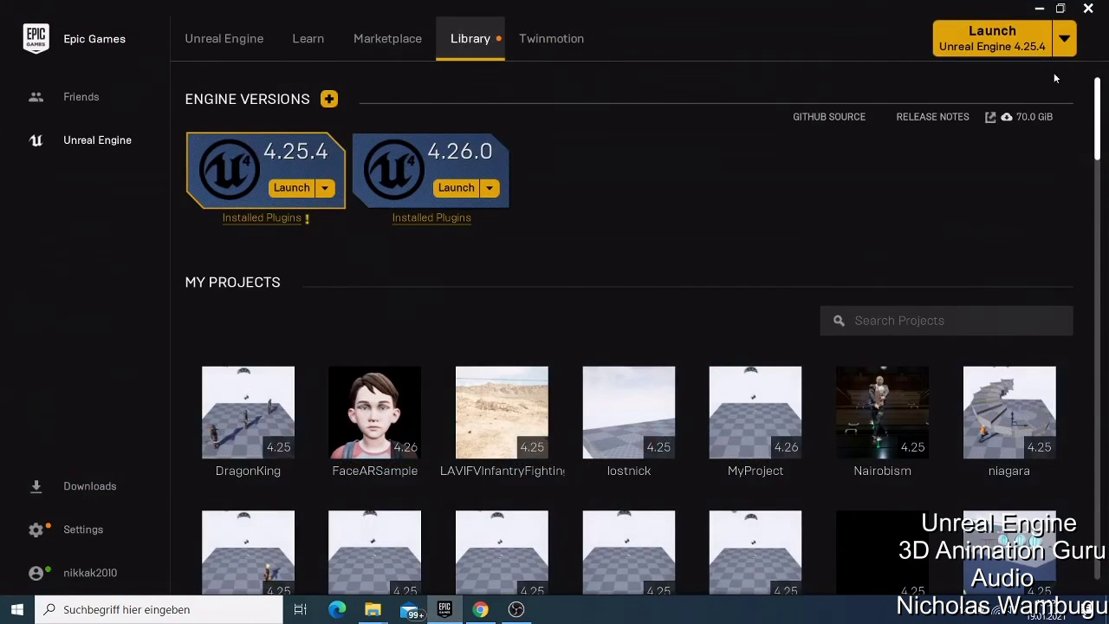
left_click(1063, 39)
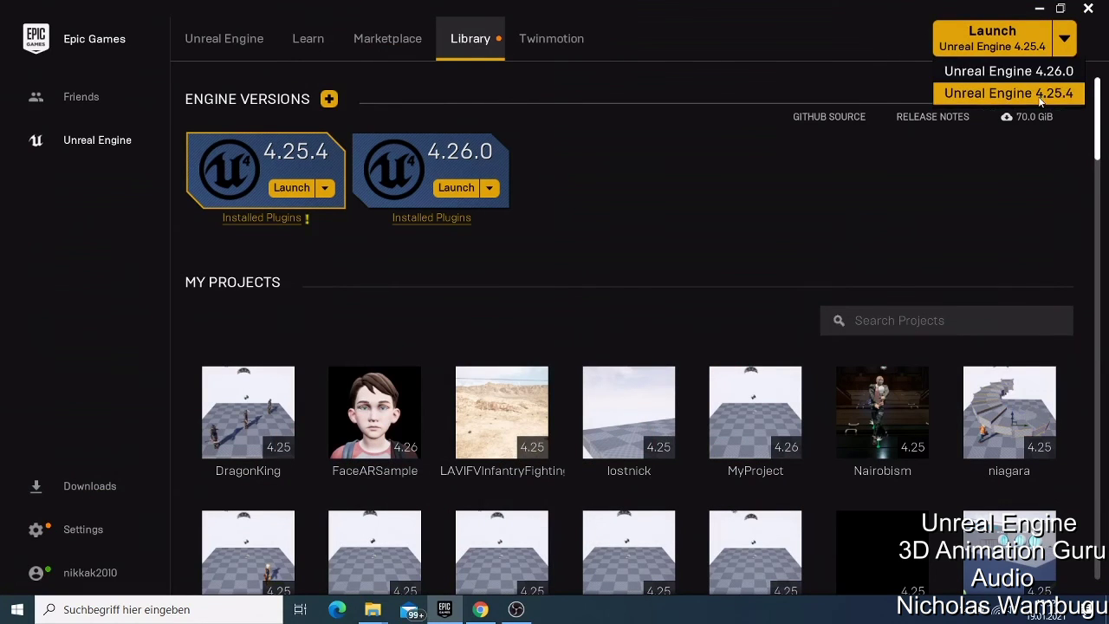
left_click(816, 32)
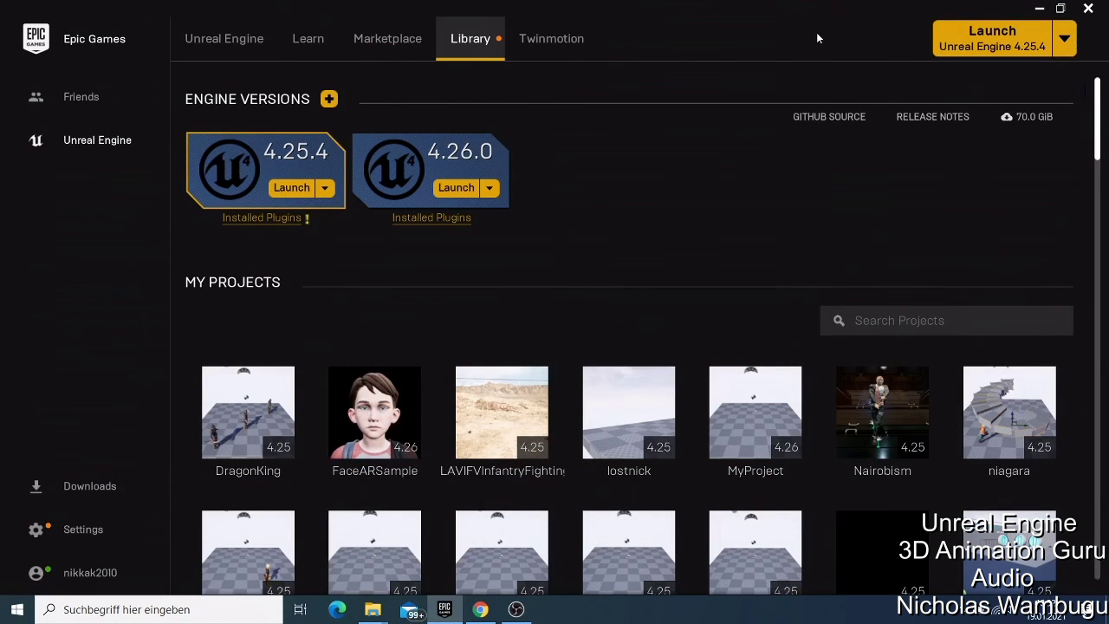
Add another engine version slot in the Library, and open the Marketplace home page to look over the Showcase products.
left_click(330, 99)
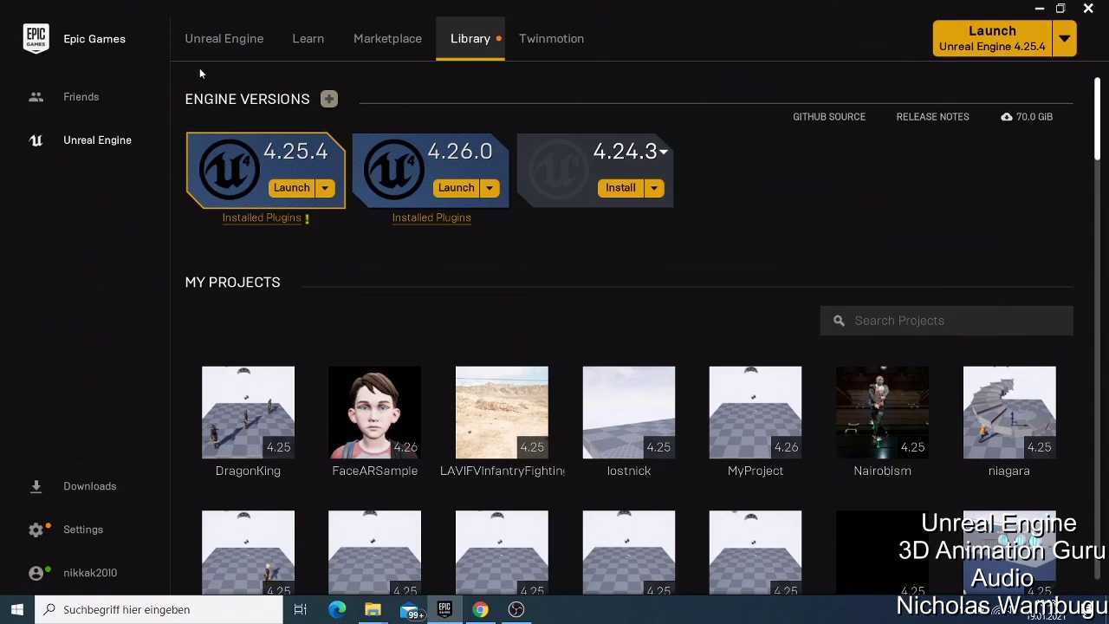
left_click(378, 45)
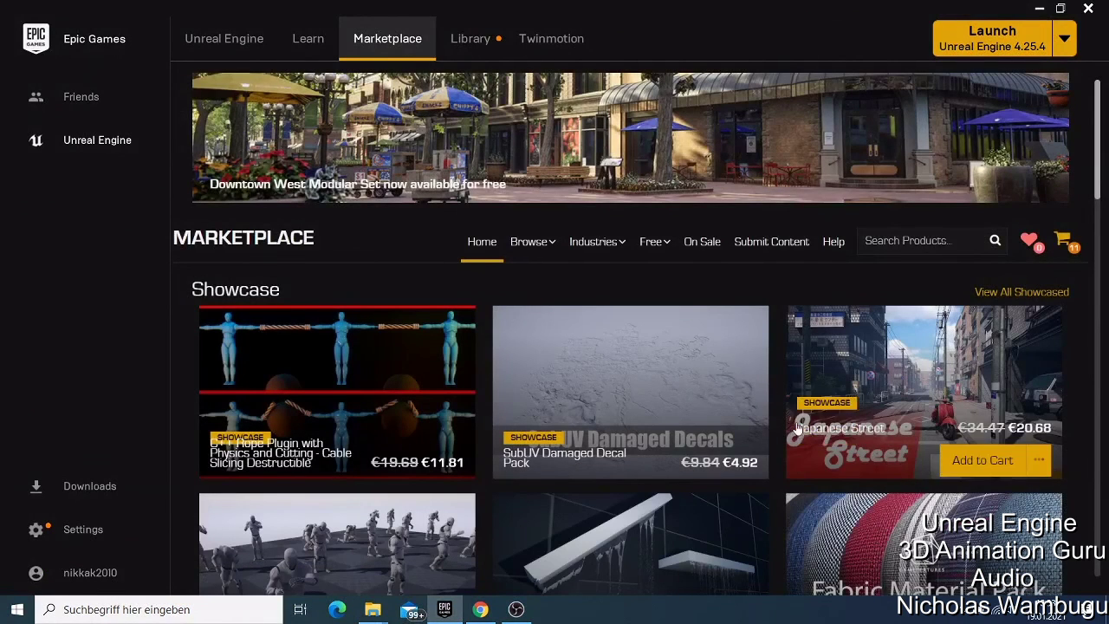
mouse_move(750, 466)
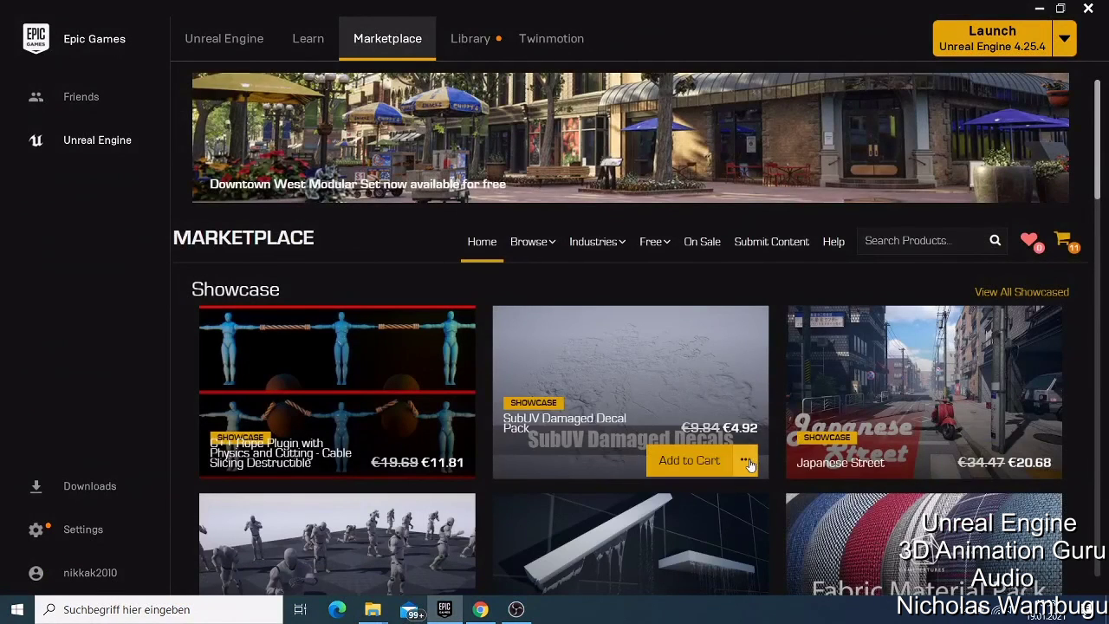